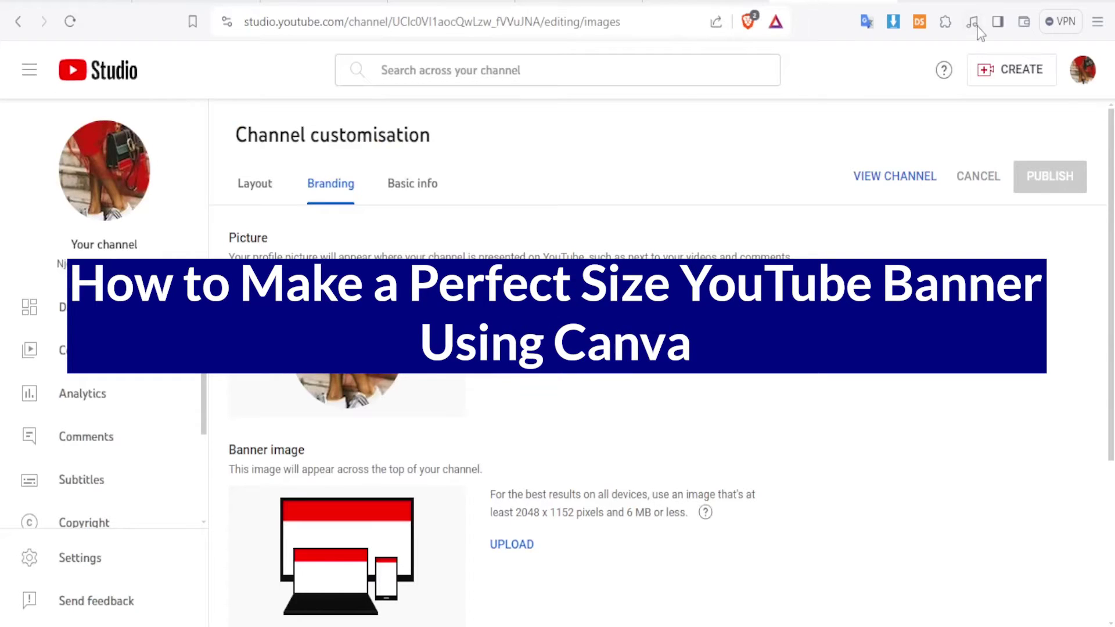
Check the channel page, then highlight the recommended 2048 x 1152 banner size in Branding settings
{"action": "scroll", "coordinate": [1113, 152], "scroll_direction": "down", "scroll_amount": 3}
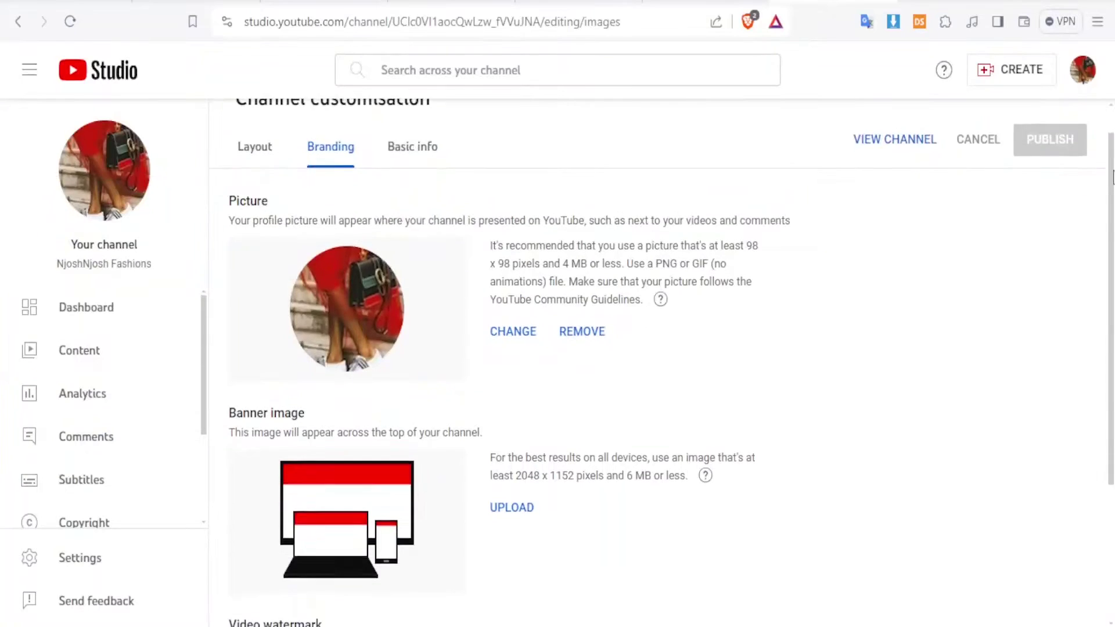
{"action": "scroll", "coordinate": [1112, 152], "scroll_direction": "up", "scroll_amount": 2}
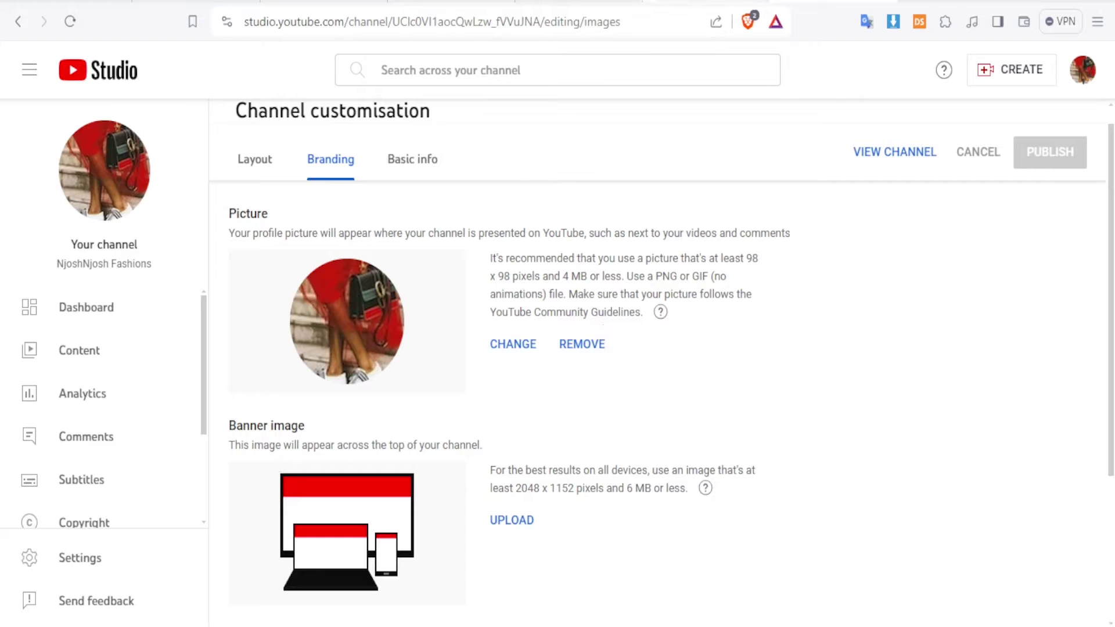
{"action": "left_click", "coordinate": [705, 1]}
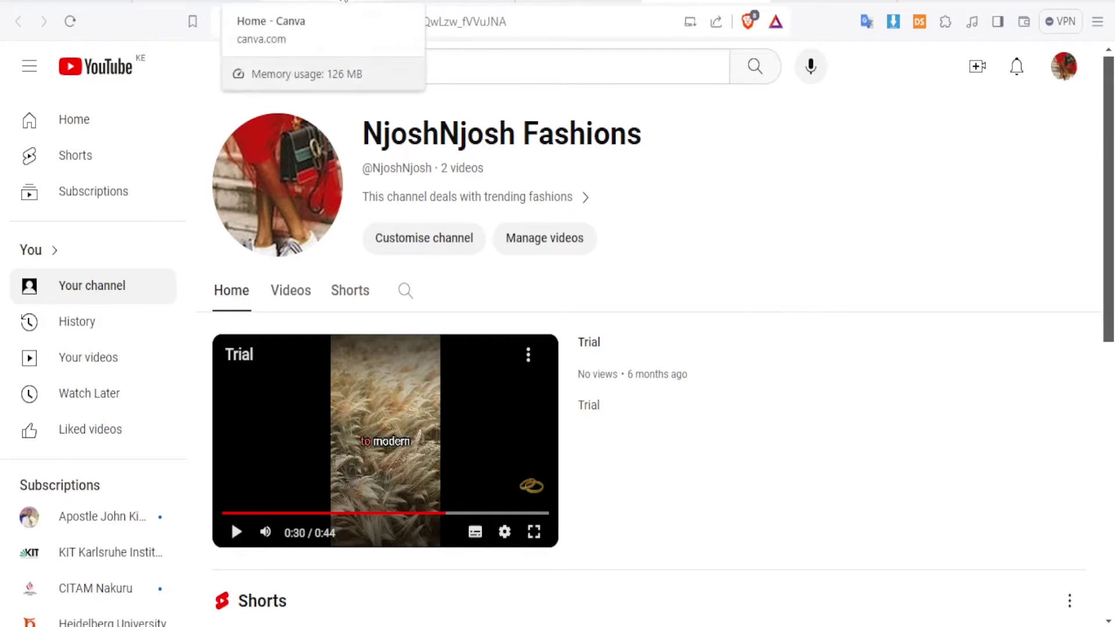
{"action": "left_click", "coordinate": [830, 4]}
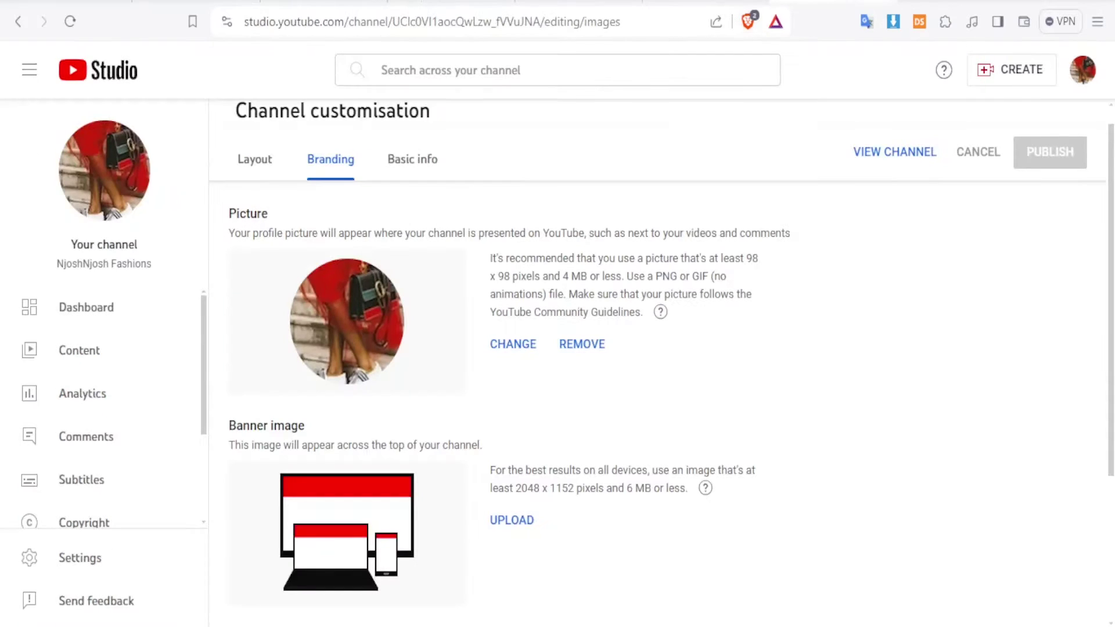
{"action": "scroll", "coordinate": [1112, 155], "scroll_direction": "down", "scroll_amount": 2}
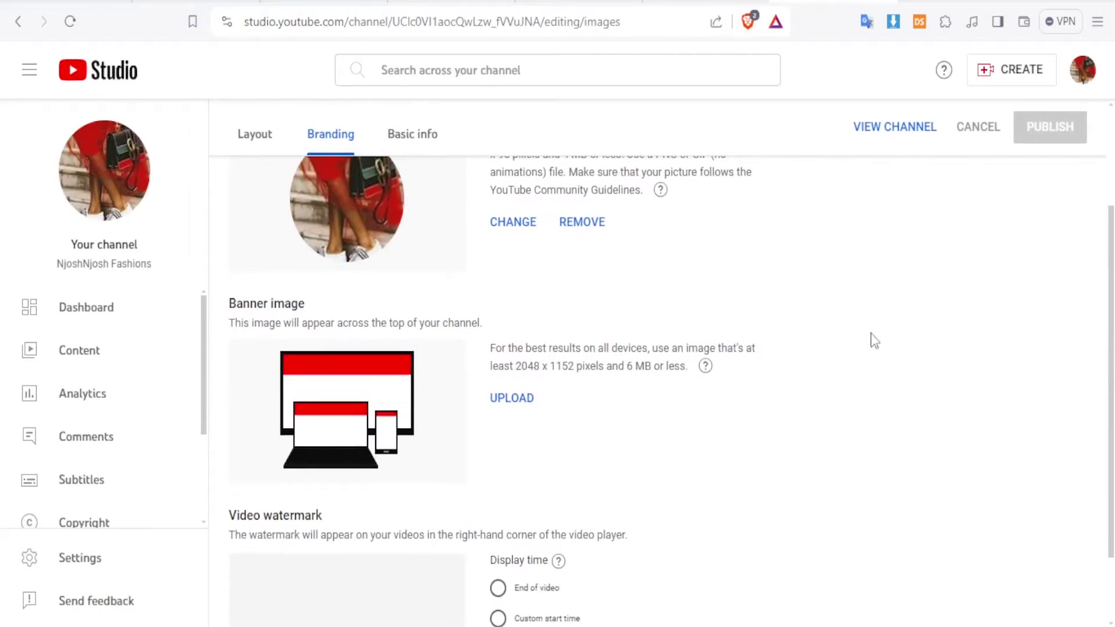
{"action": "left_click_drag", "start_coordinate": [516, 366], "coordinate": [581, 365]}
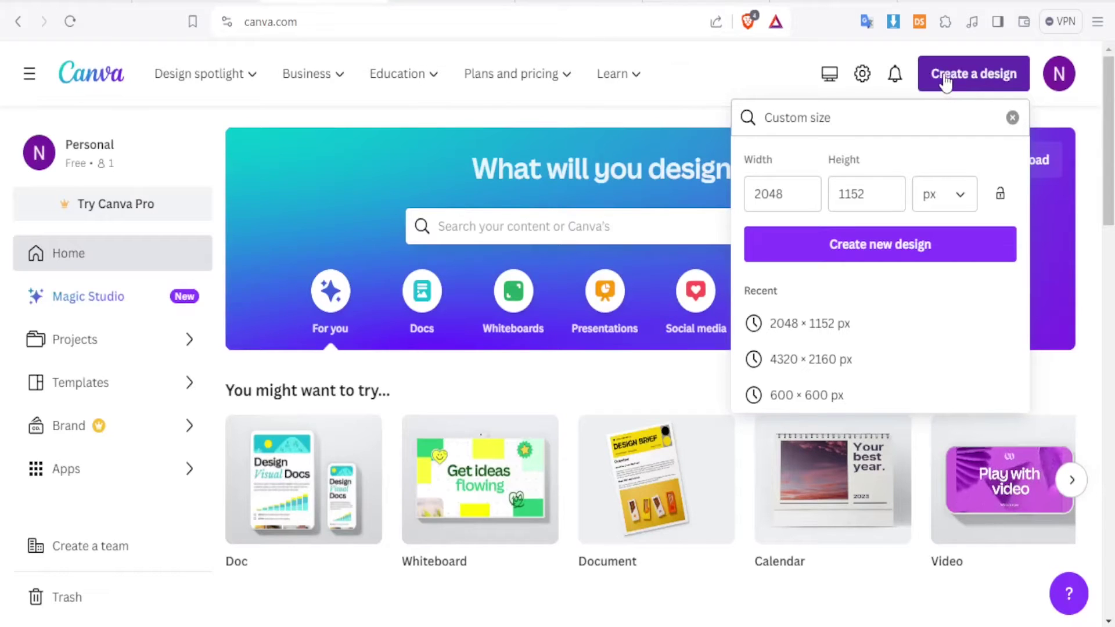
Confirm the custom design size of width 2048 and height 1152, keeping pixels as the unit
{"action": "left_click", "coordinate": [804, 195]}
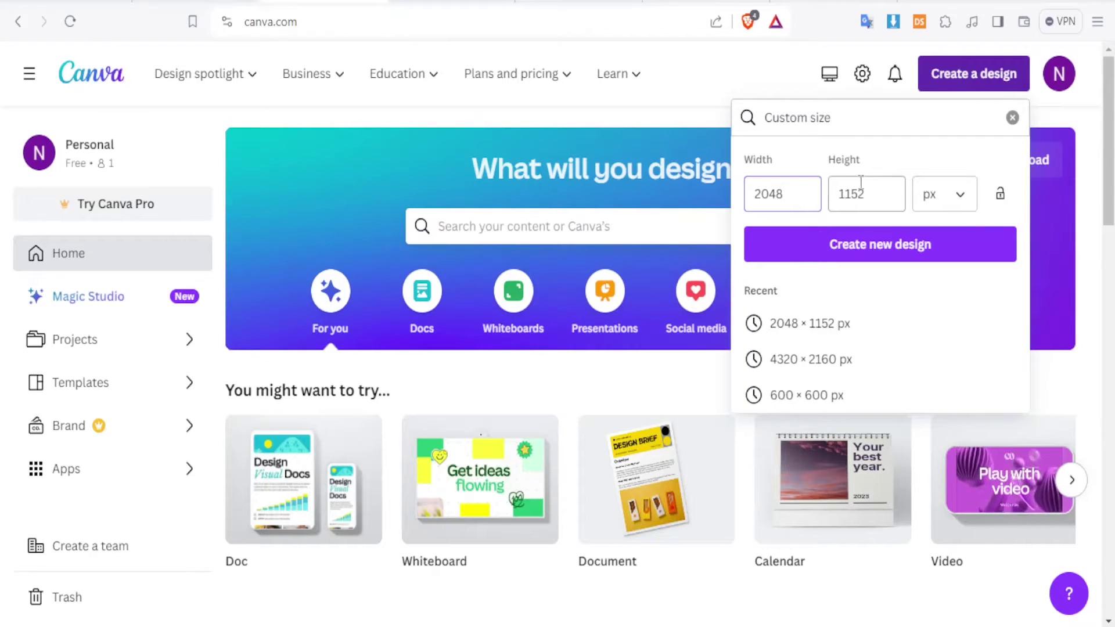
{"action": "left_click", "coordinate": [874, 191]}
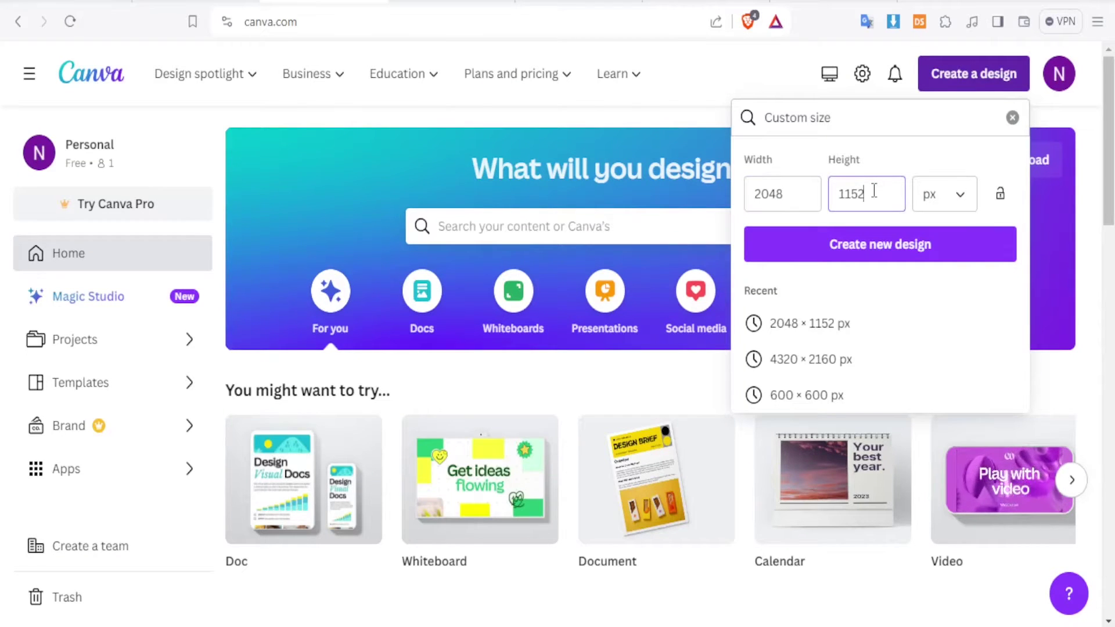
{"action": "left_click", "coordinate": [962, 197]}
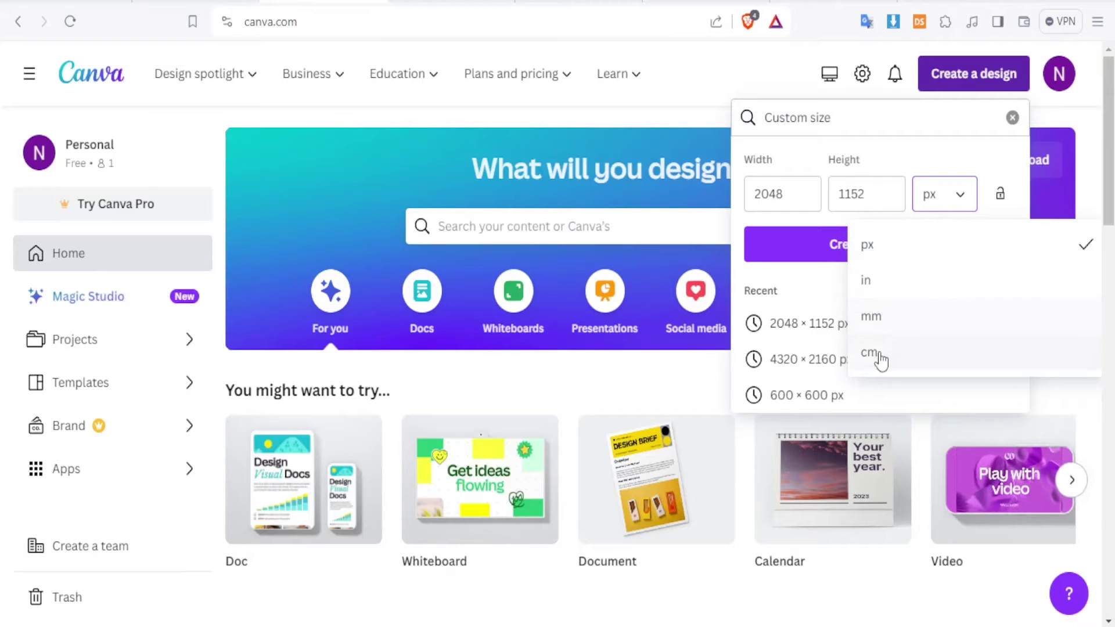
{"action": "left_click", "coordinate": [936, 120]}
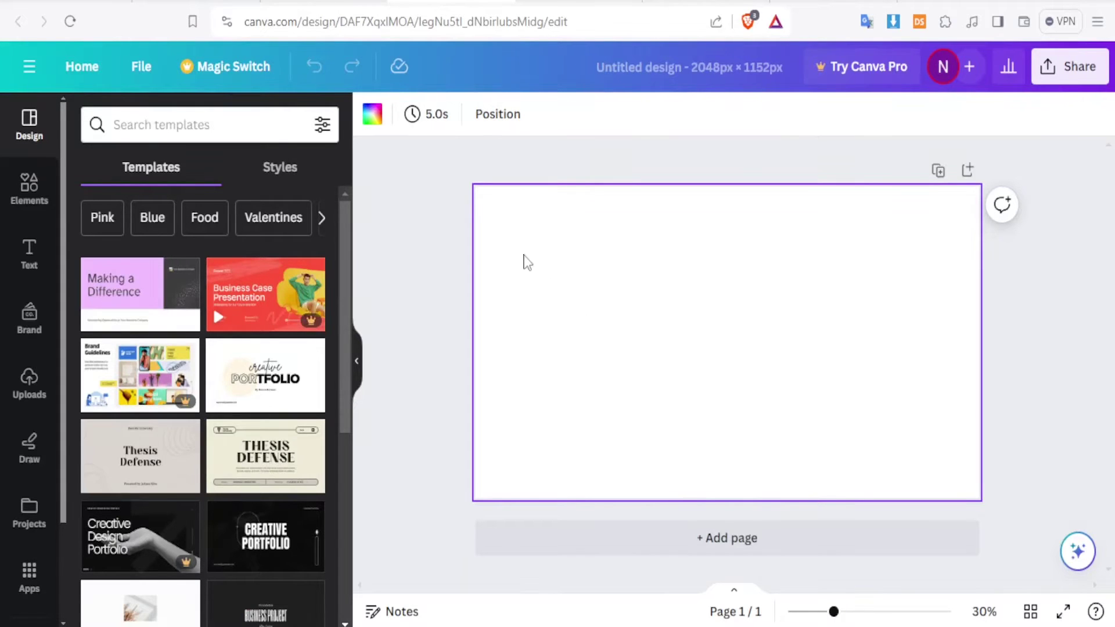
{"action": "key", "text": "ctrl+Tab"}
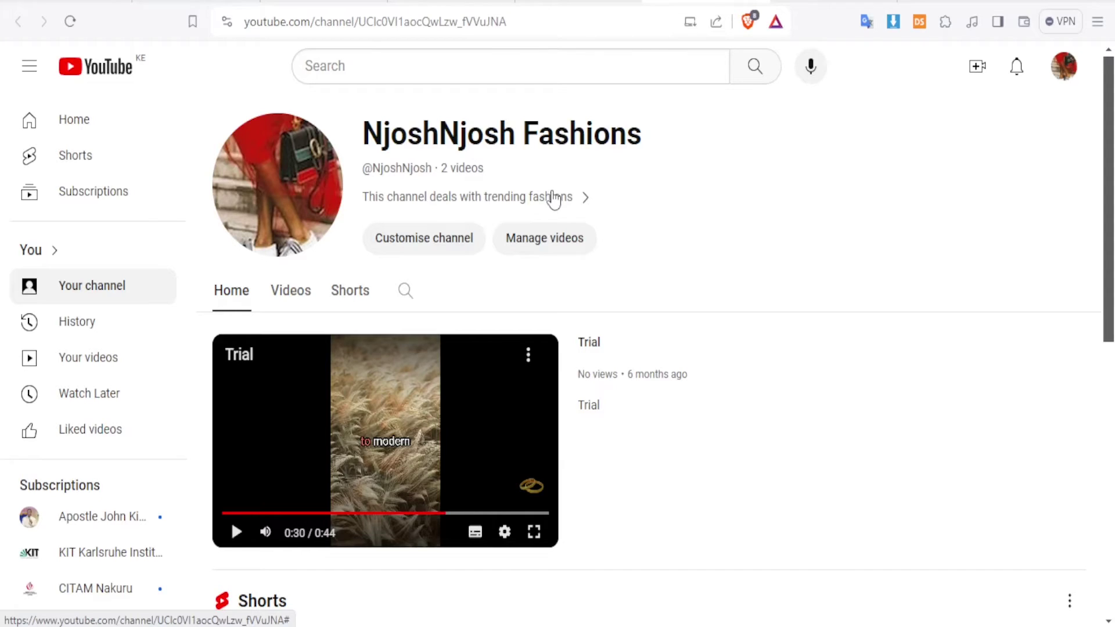
{"action": "left_click", "coordinate": [442, 1]}
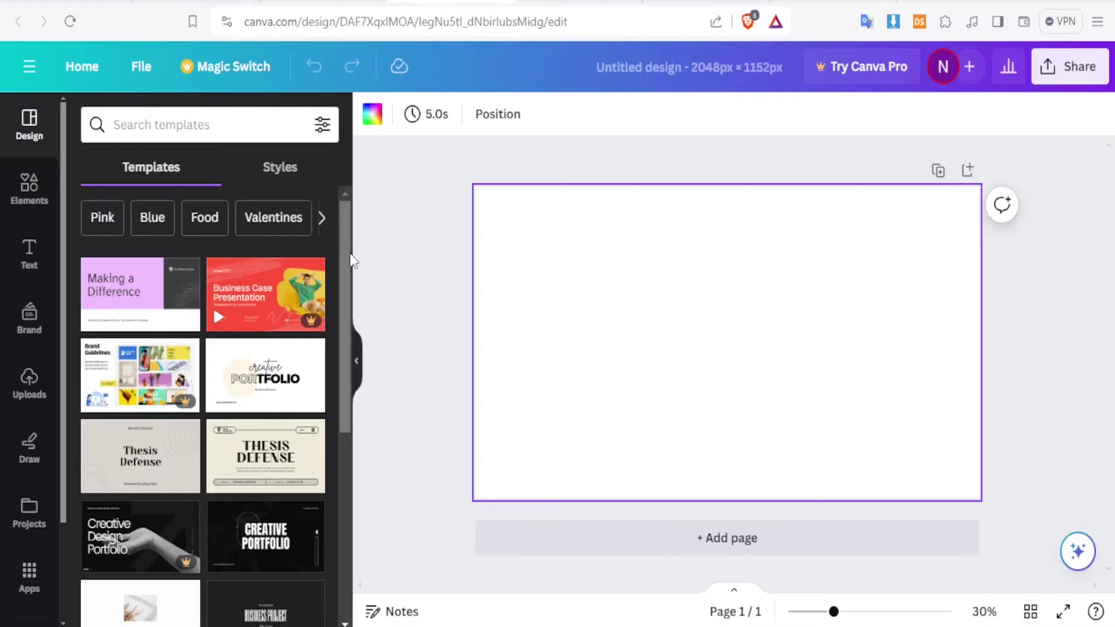
Browse the Elements library and look through previously uploaded images
{"action": "left_click_drag", "start_coordinate": [348, 259], "coordinate": [347, 392]}
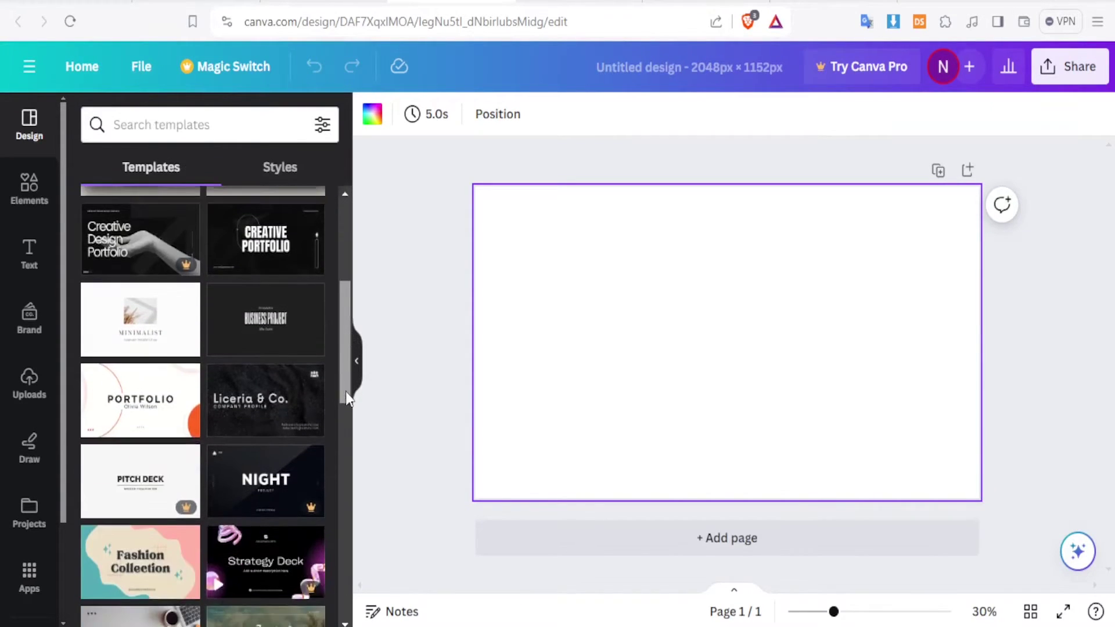
{"action": "scroll", "coordinate": [313, 279], "scroll_direction": "up", "scroll_amount": 3}
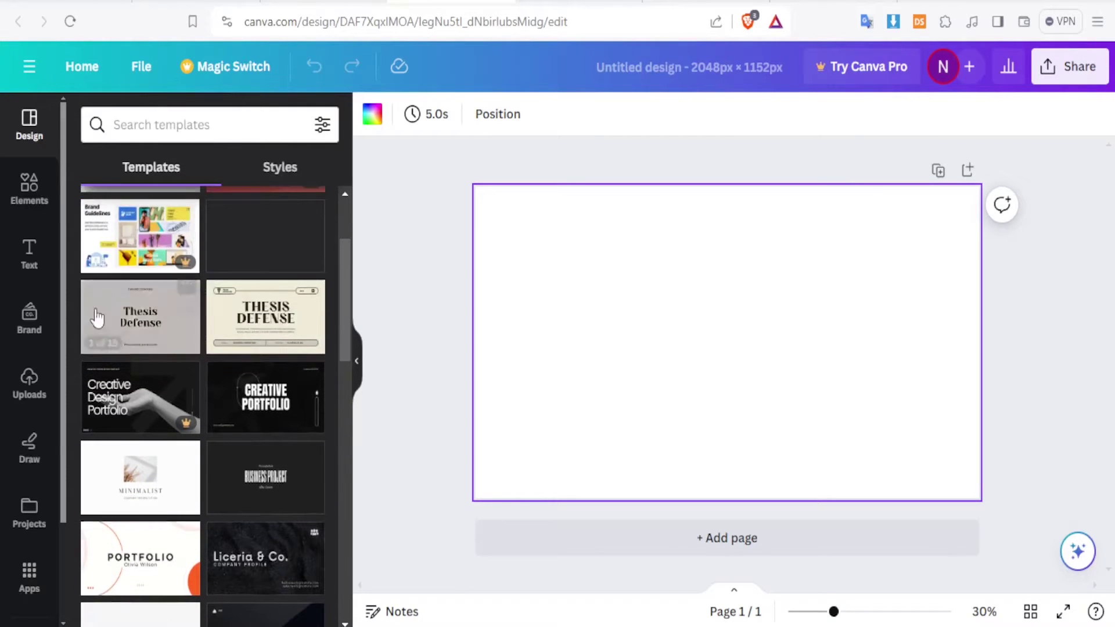
{"action": "left_click", "coordinate": [30, 189]}
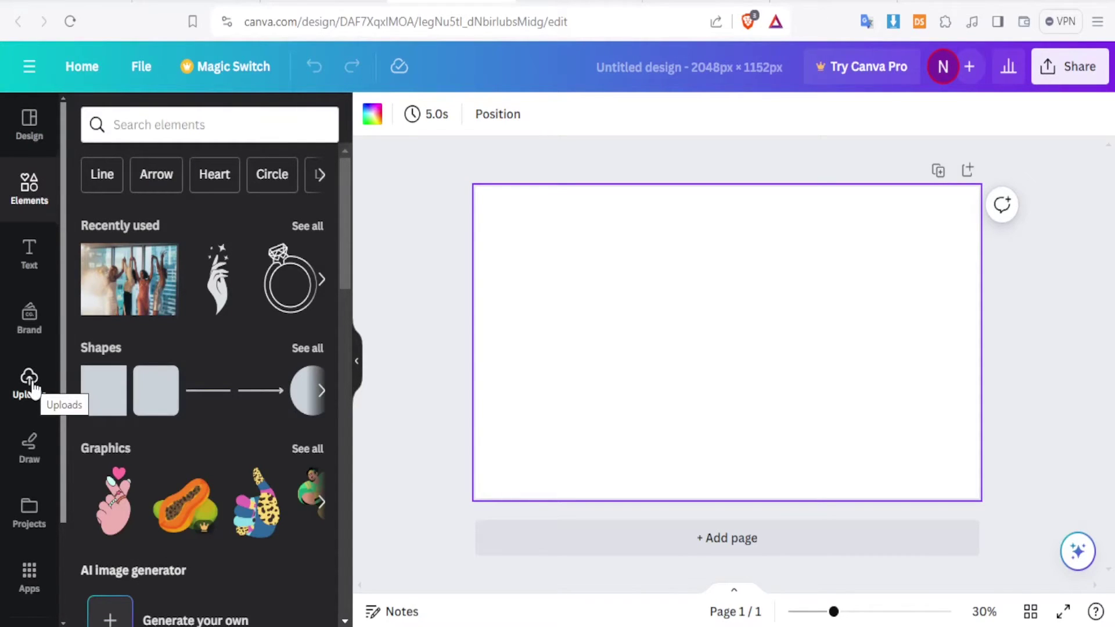
{"action": "left_click", "coordinate": [30, 384]}
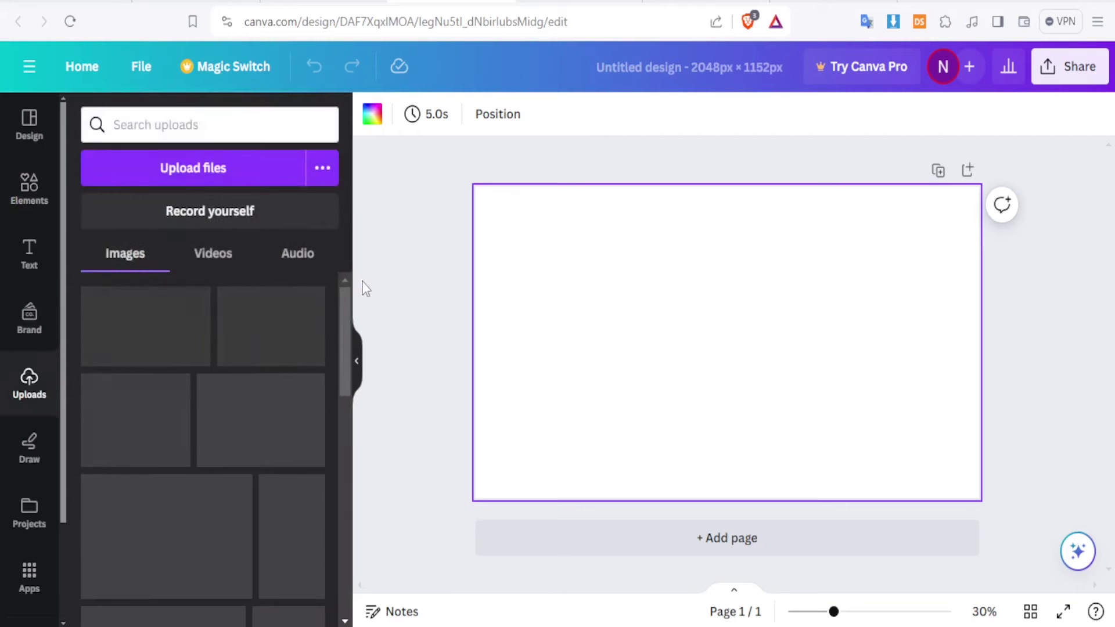
{"action": "scroll", "coordinate": [343, 336], "scroll_direction": "down", "scroll_amount": 1}
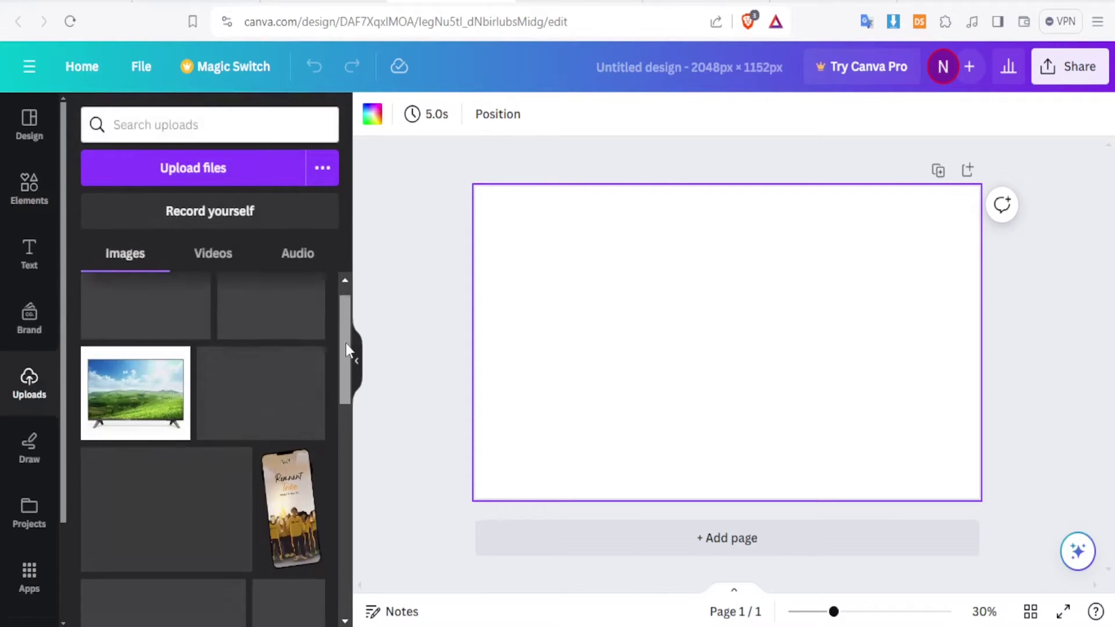
{"action": "left_click_drag", "start_coordinate": [346, 343], "coordinate": [347, 293]}
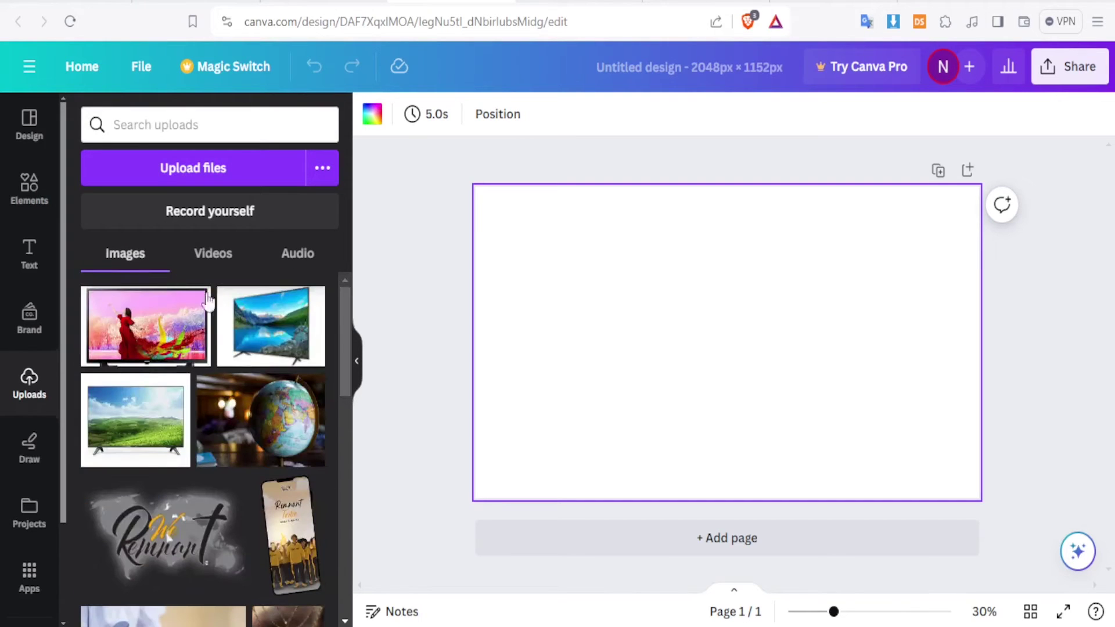
Return to Elements, page through the stock photo row, and show all Photos
{"action": "left_click", "coordinate": [32, 189]}
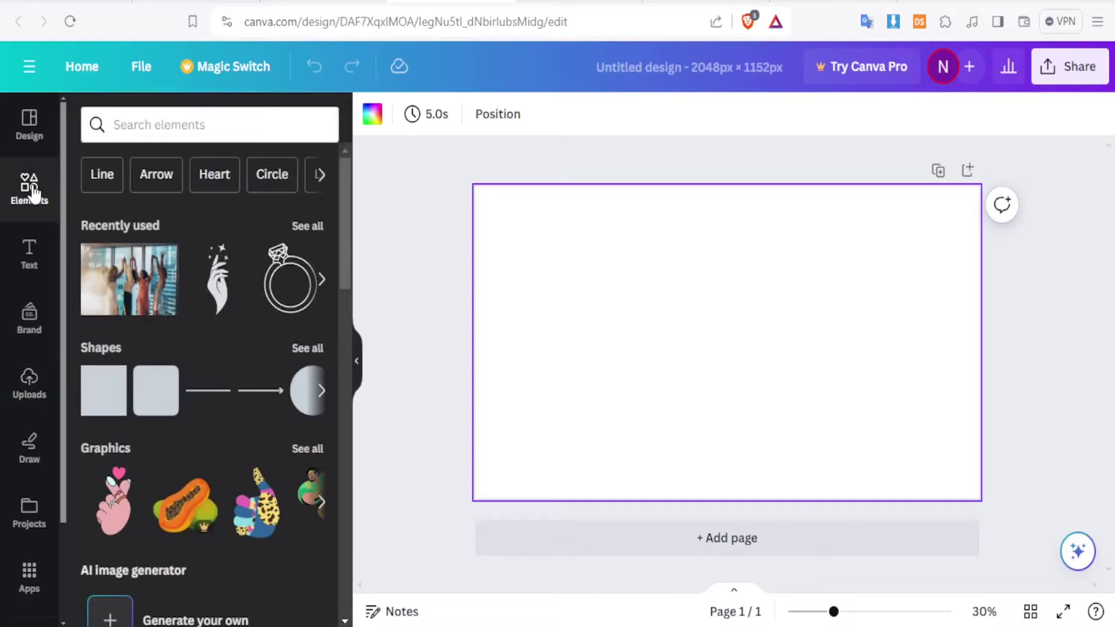
{"action": "left_click_drag", "start_coordinate": [345, 232], "coordinate": [343, 390]}
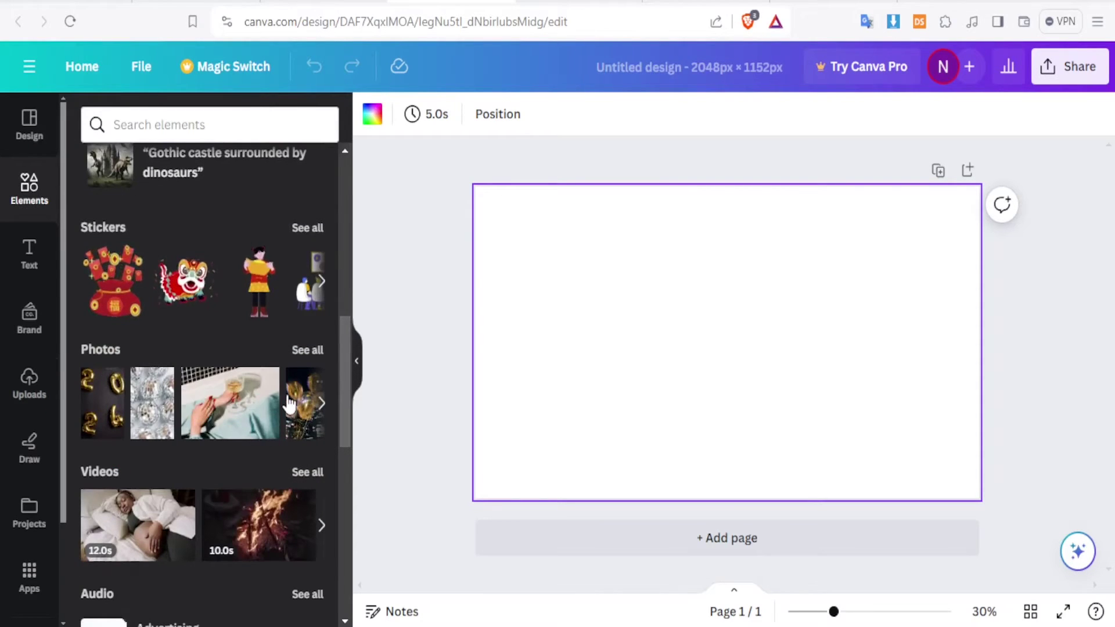
{"action": "left_click", "coordinate": [320, 406]}
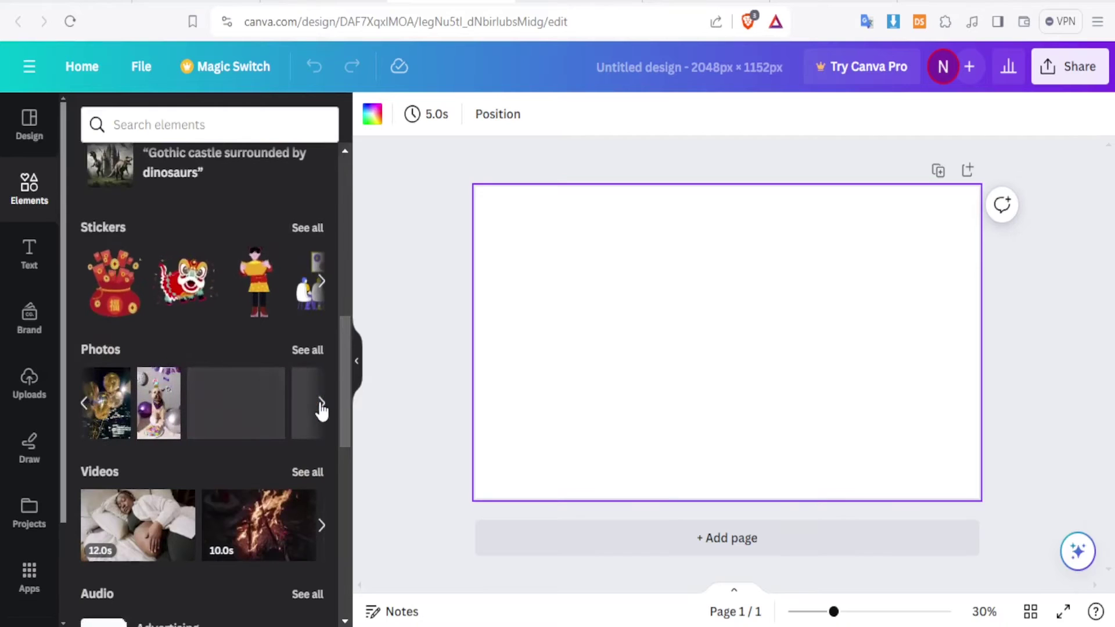
{"action": "left_click", "coordinate": [321, 406]}
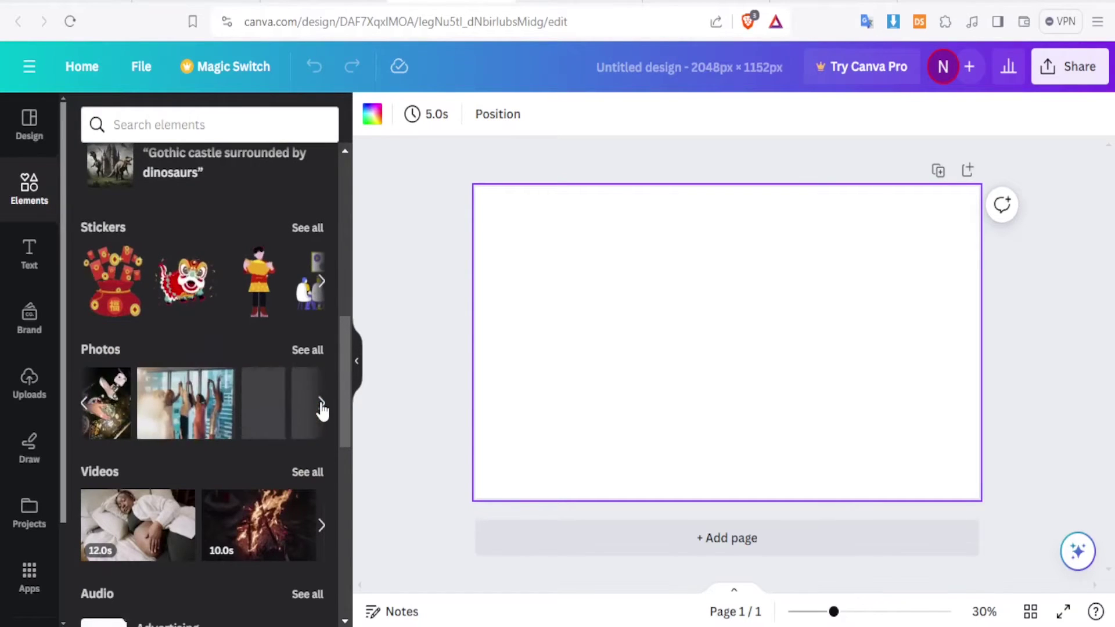
{"action": "left_click", "coordinate": [307, 350]}
Add the pink glitter stock photo to the banner page
{"action": "scroll", "coordinate": [341, 401], "scroll_direction": "down", "scroll_amount": 3}
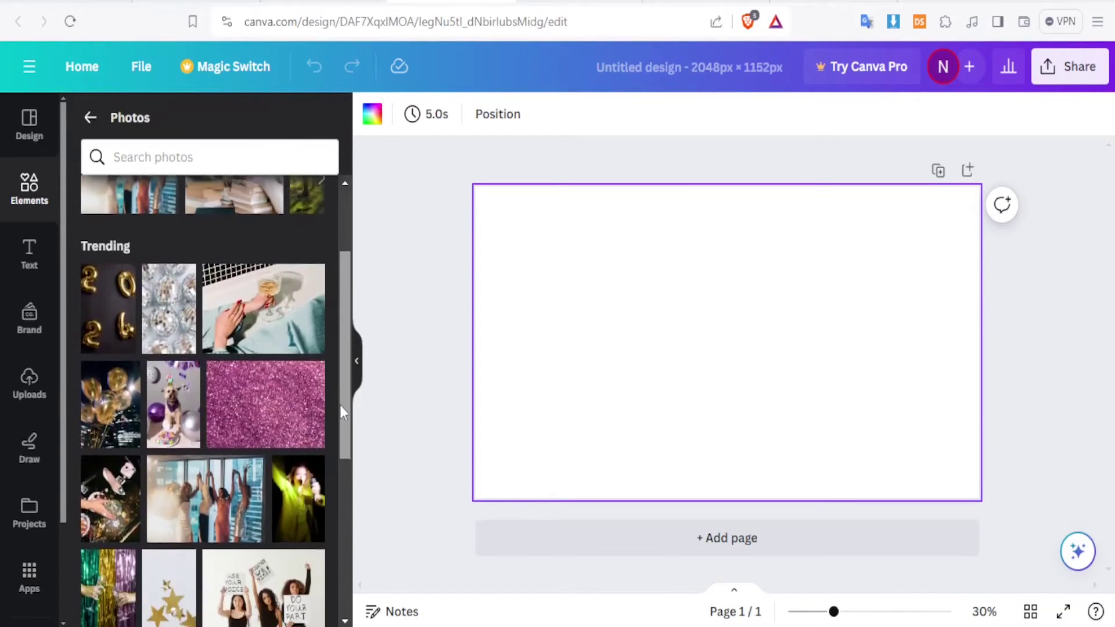
{"action": "scroll", "coordinate": [339, 430], "scroll_direction": "down", "scroll_amount": 5}
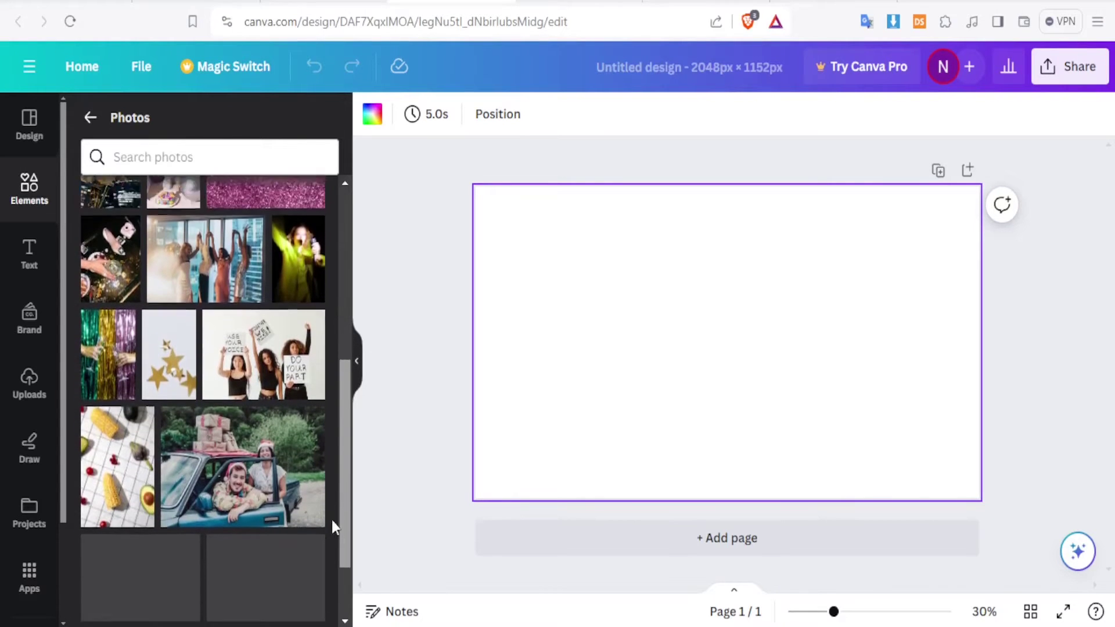
{"action": "left_click_drag", "start_coordinate": [345, 370], "coordinate": [348, 300]}
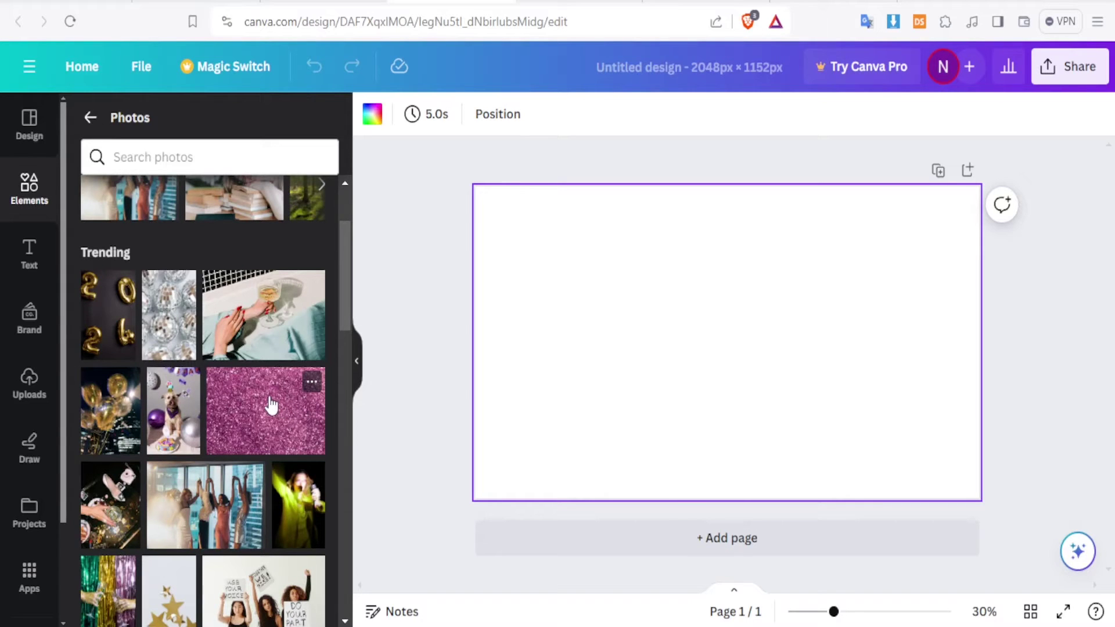
{"action": "left_click", "coordinate": [271, 404]}
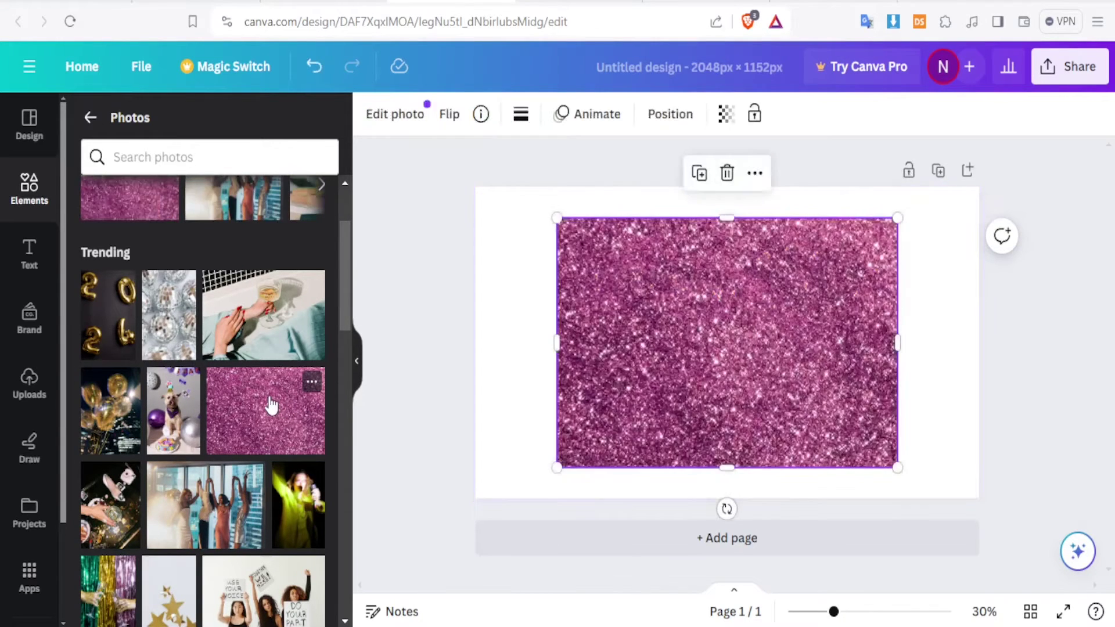
Stretch the glitter photo by its corners until it covers the whole page
{"action": "left_click_drag", "start_coordinate": [558, 469], "coordinate": [464, 489]}
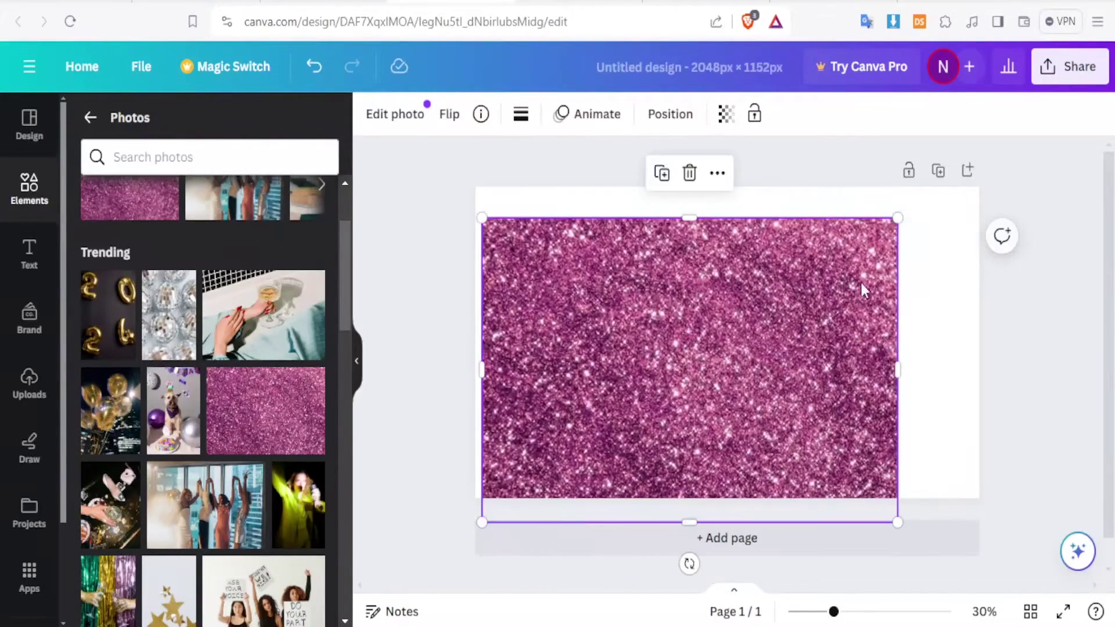
{"action": "left_click_drag", "start_coordinate": [898, 218], "coordinate": [991, 169]}
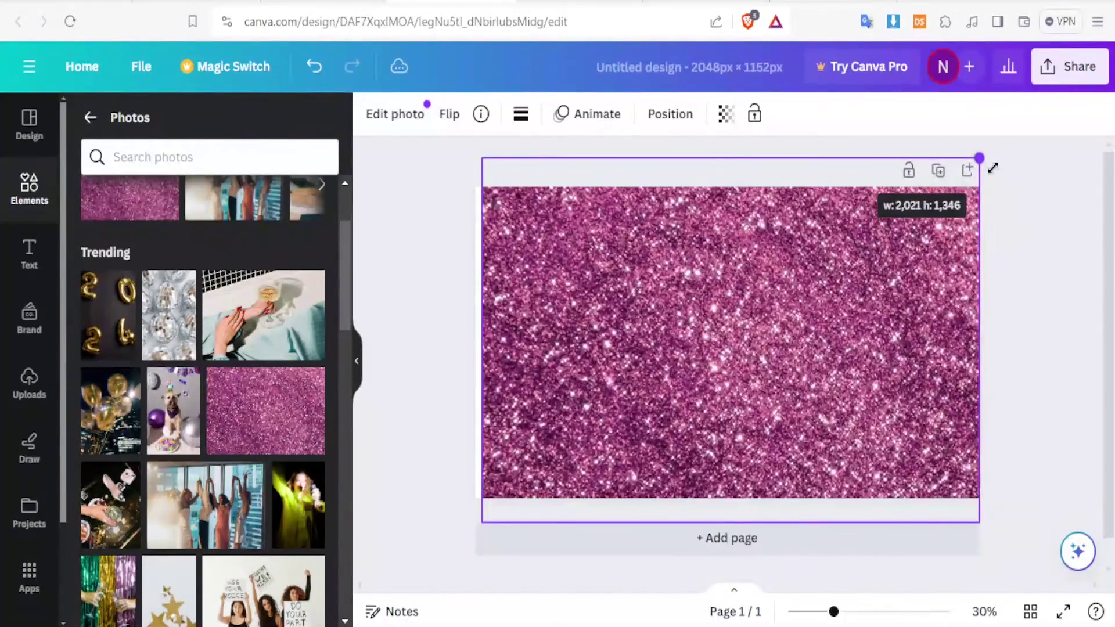
{"action": "left_click_drag", "start_coordinate": [480, 521], "coordinate": [469, 532]}
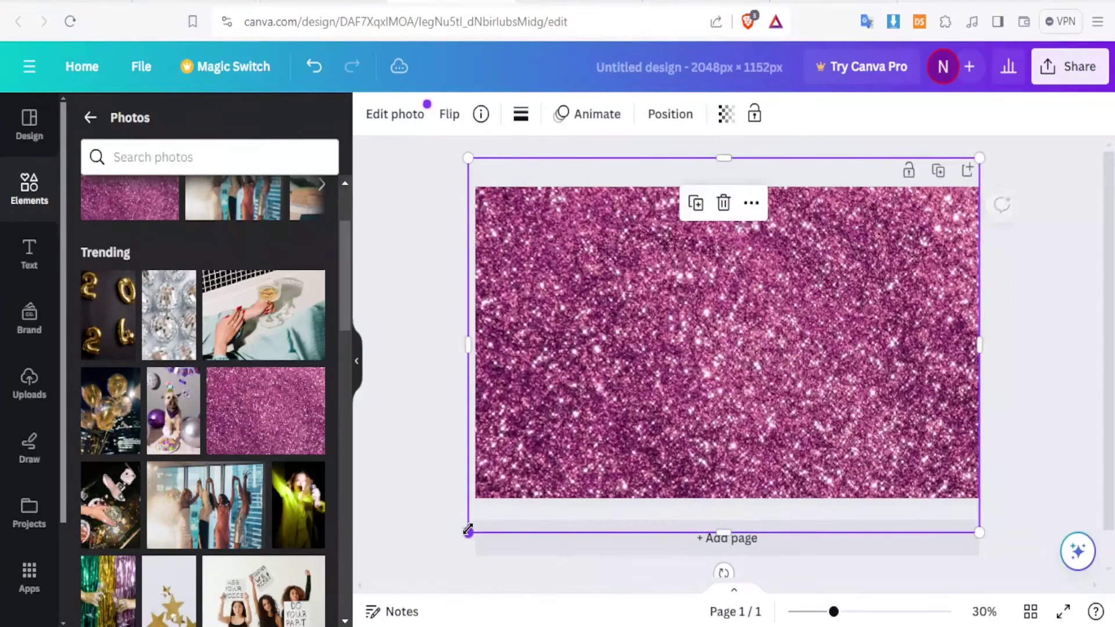
{"action": "right_click", "coordinate": [515, 399]}
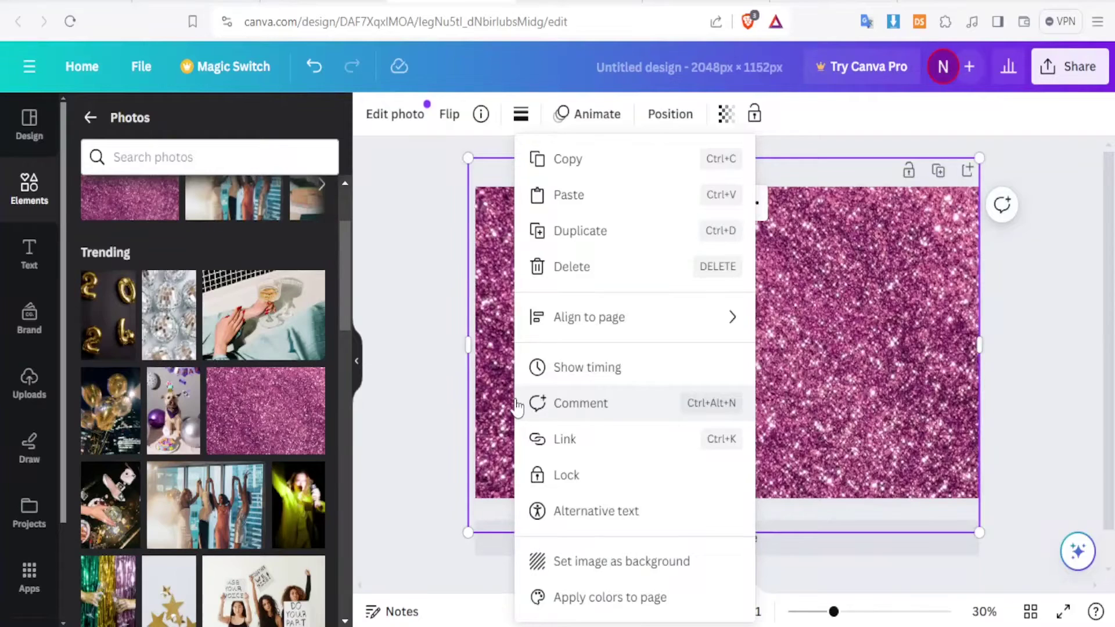
Set the glitter photo as the page background and turn on rulers and guides
{"action": "left_click", "coordinate": [574, 561]}
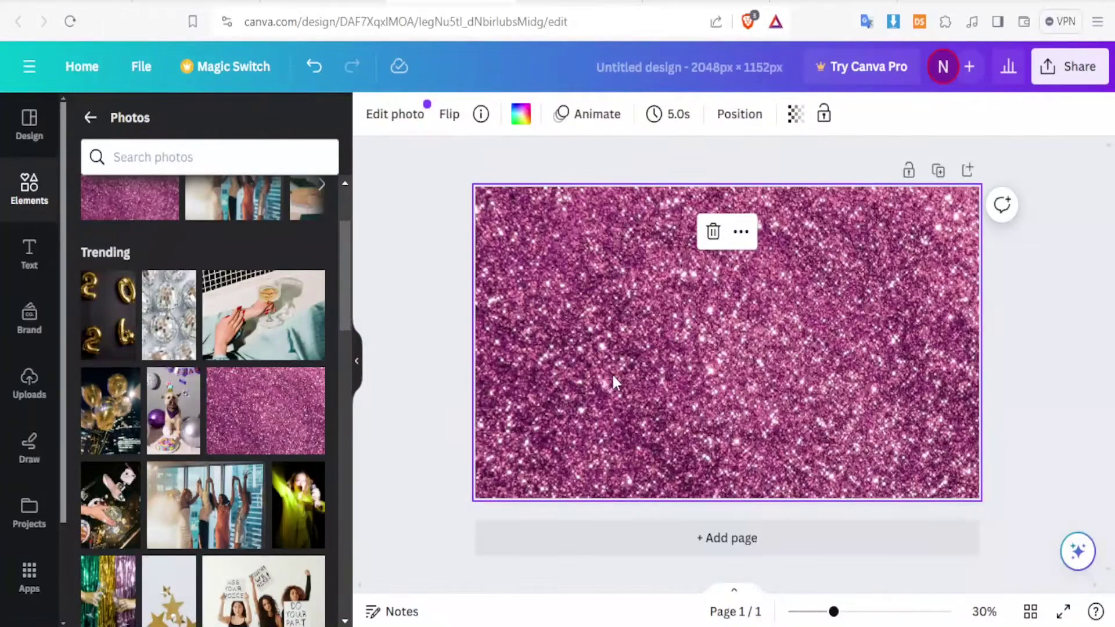
{"action": "left_click", "coordinate": [467, 251]}
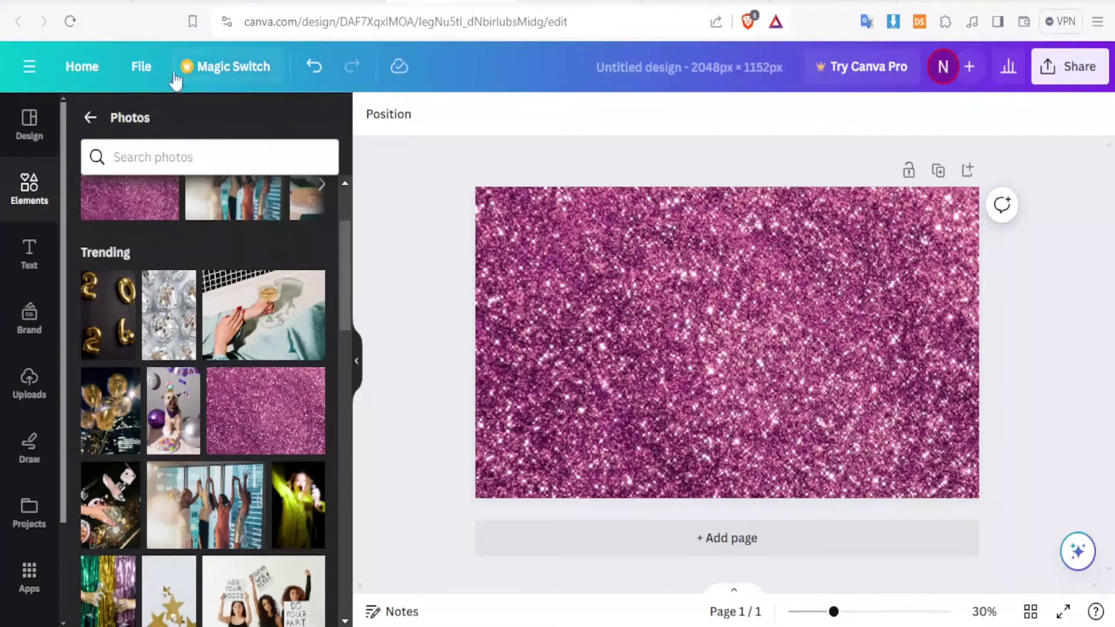
{"action": "left_click", "coordinate": [144, 68]}
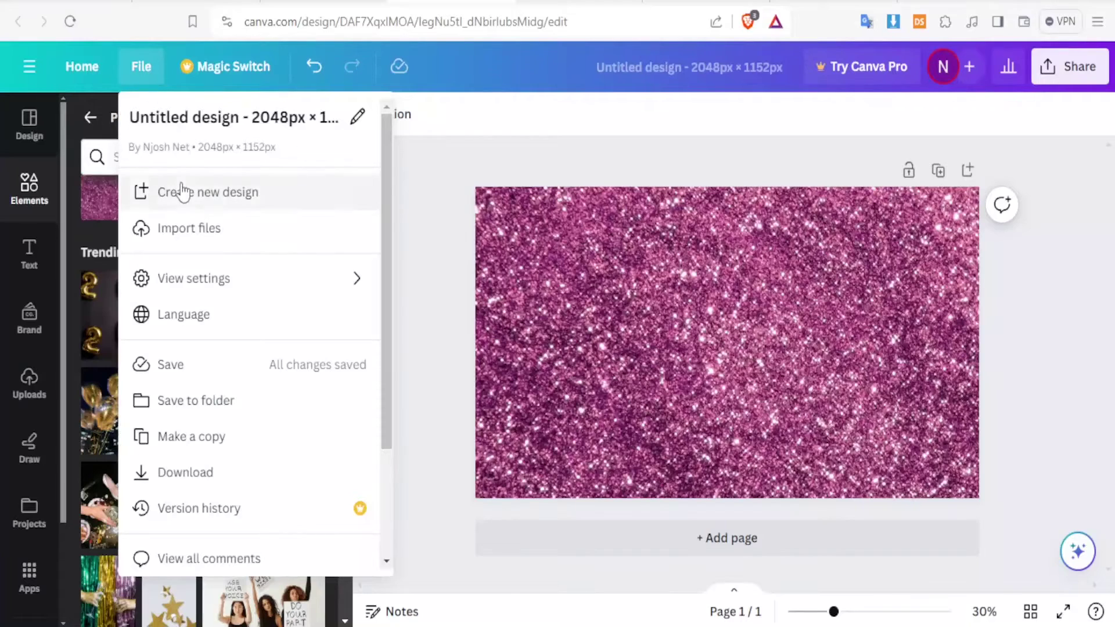
{"action": "mouse_move", "coordinate": [207, 291]}
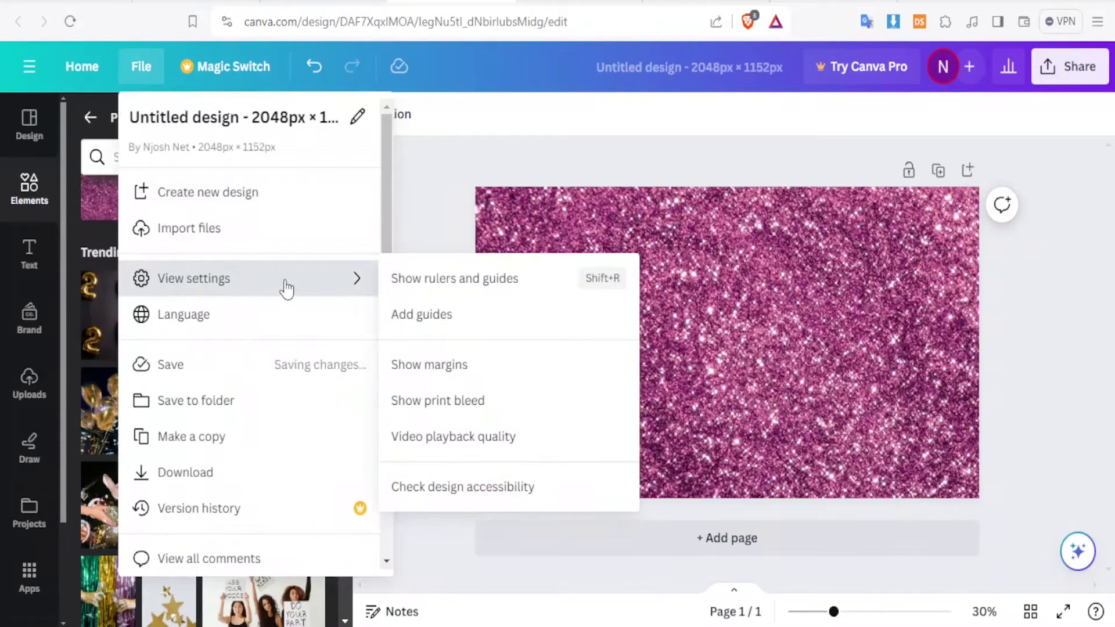
{"action": "left_click", "coordinate": [413, 288]}
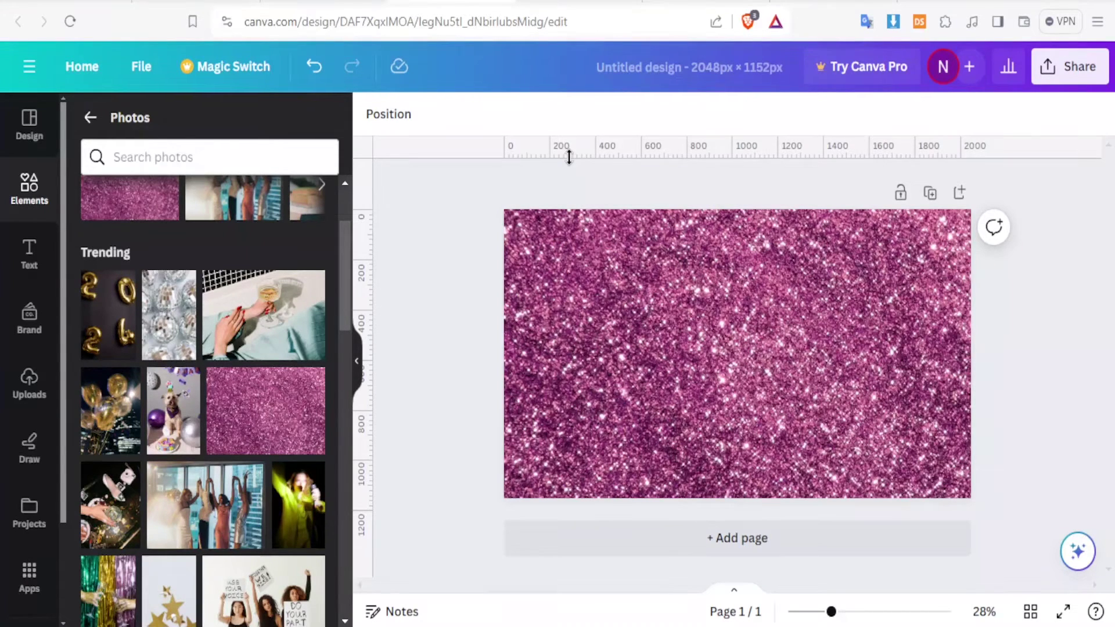
Drag two horizontal guides from the top ruler, one at 698 and one above it
{"action": "left_click_drag", "start_coordinate": [570, 157], "coordinate": [542, 384]}
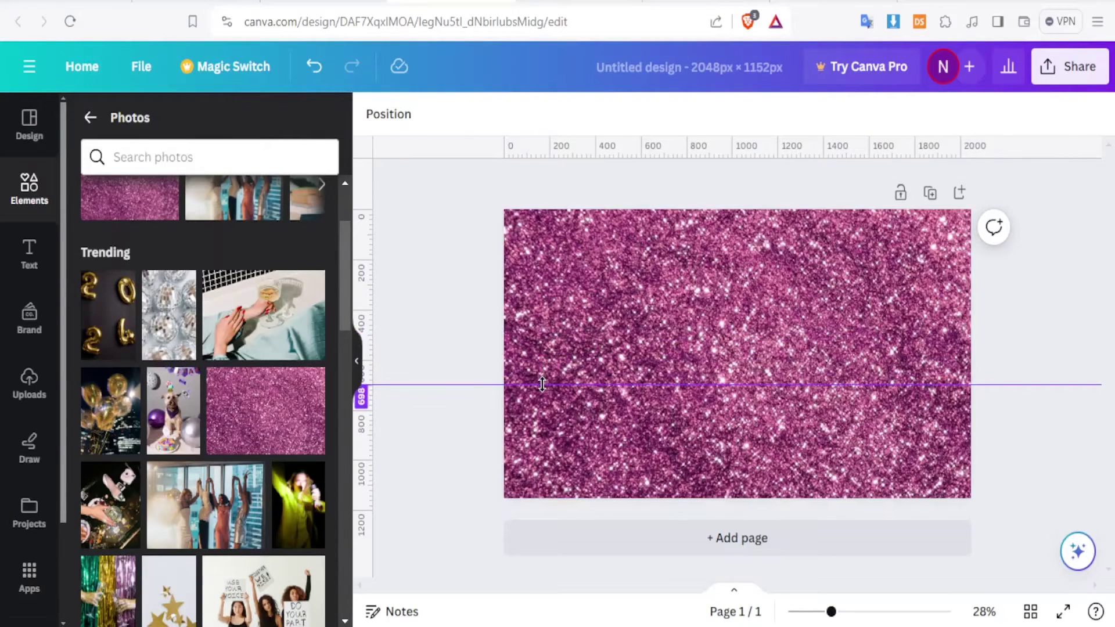
{"action": "left_click_drag", "start_coordinate": [542, 383], "coordinate": [542, 384]}
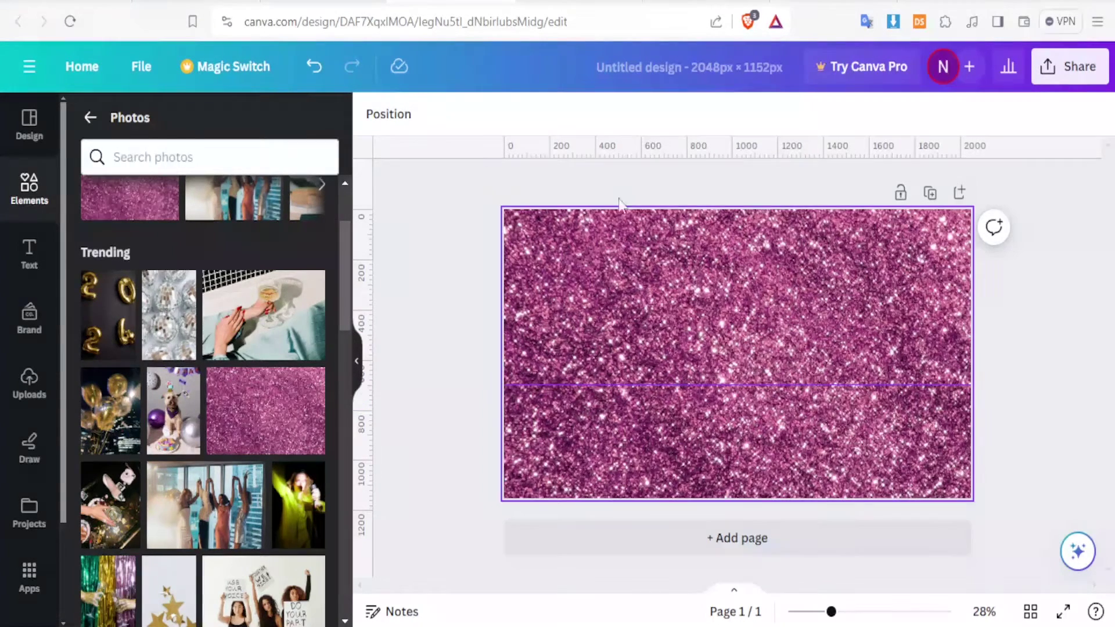
{"action": "left_click_drag", "start_coordinate": [626, 155], "coordinate": [617, 334]}
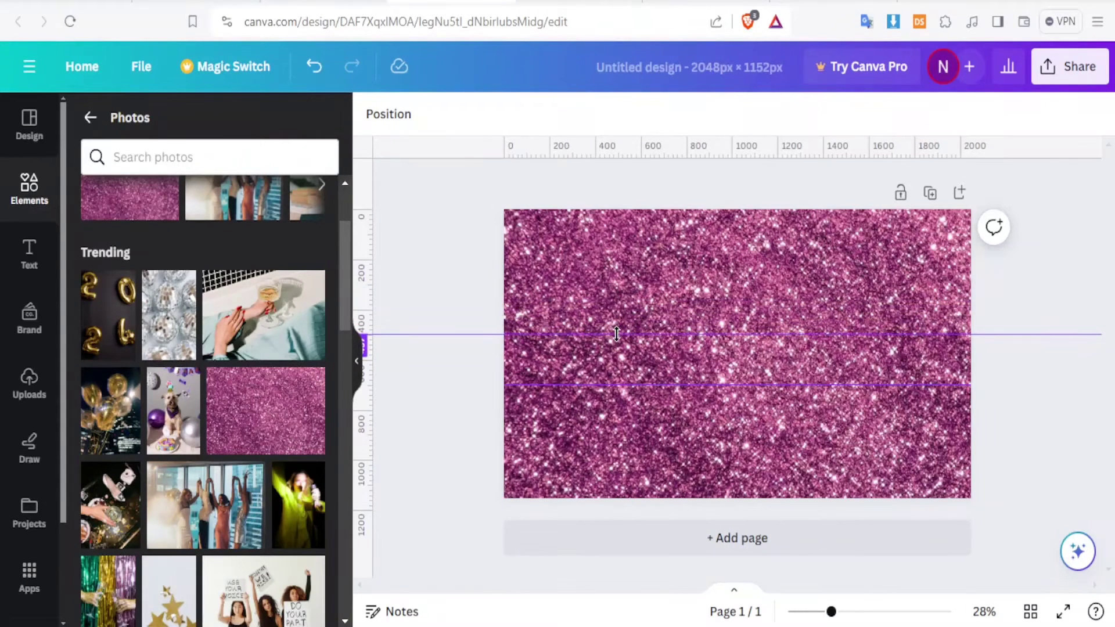
{"action": "left_click_drag", "start_coordinate": [617, 334], "coordinate": [617, 334]}
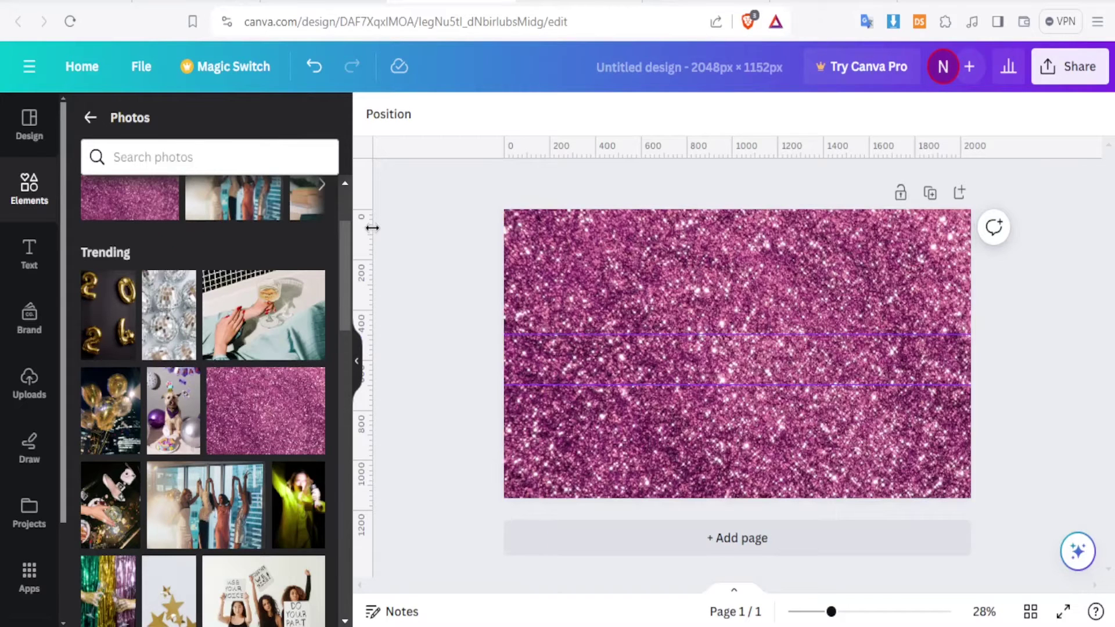
Drag two vertical guides from the left ruler, placing them at 401 and 1600
{"action": "left_click_drag", "start_coordinate": [372, 228], "coordinate": [596, 202]}
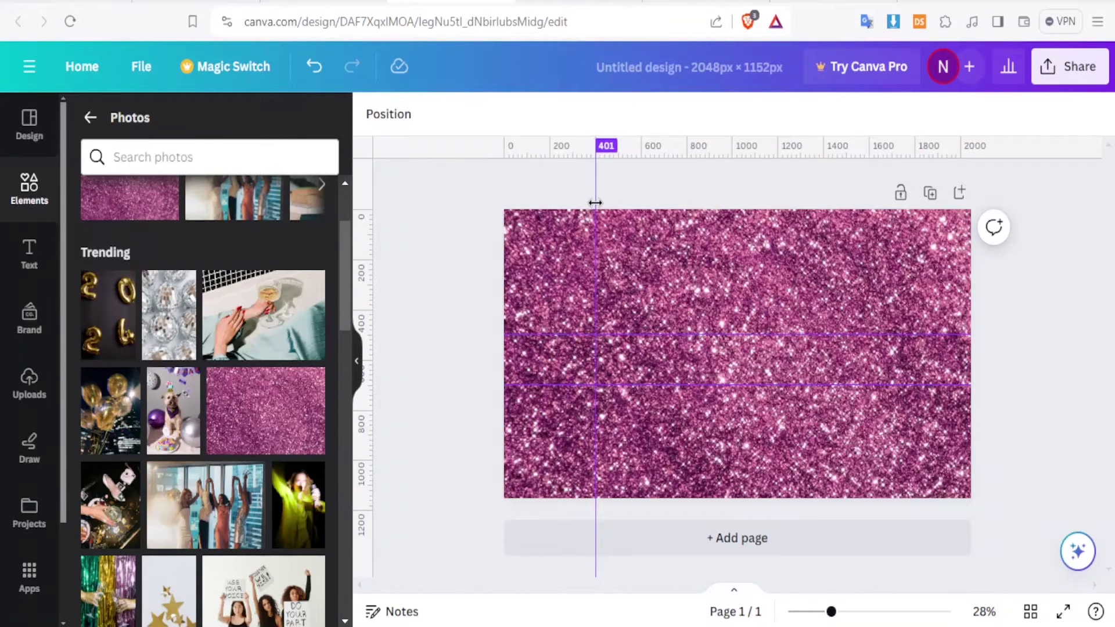
{"action": "left_click_drag", "start_coordinate": [595, 201], "coordinate": [595, 201]}
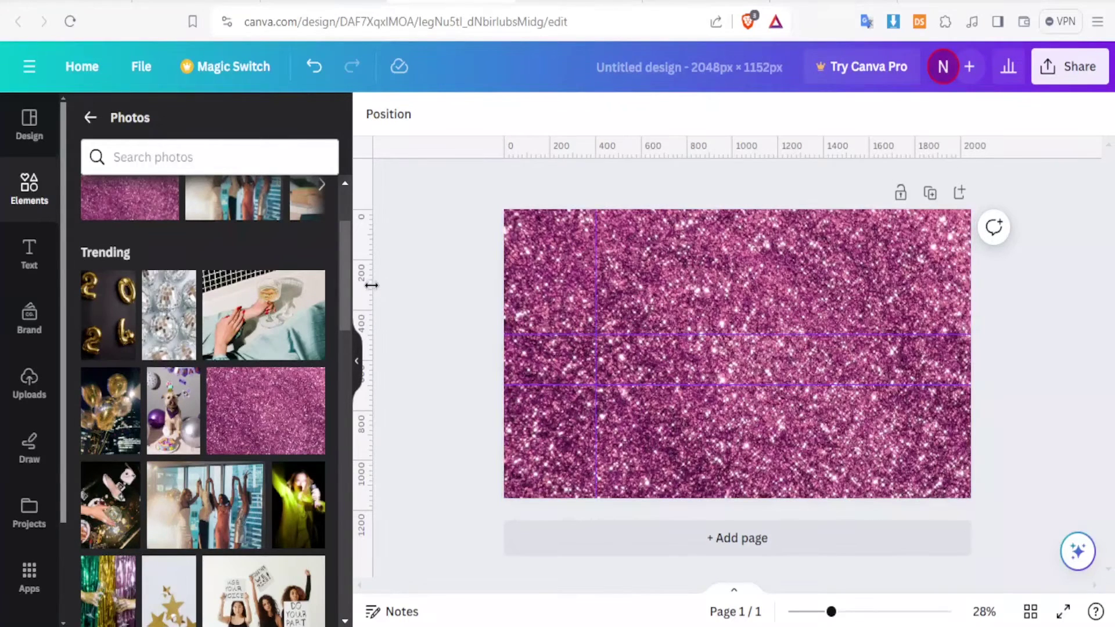
{"action": "left_click_drag", "start_coordinate": [370, 285], "coordinate": [870, 227]}
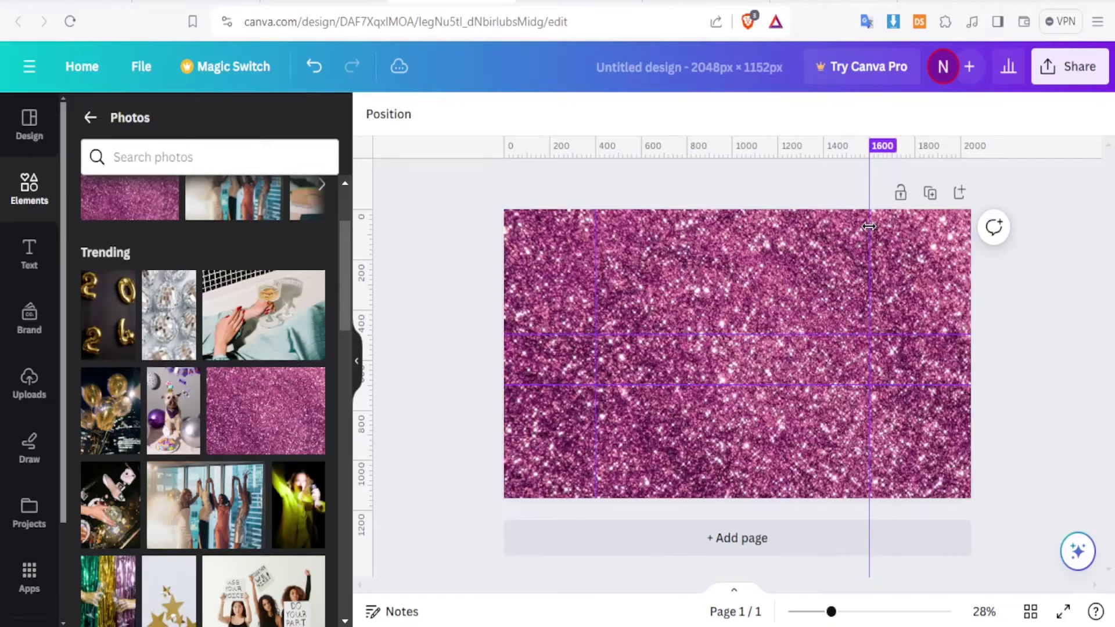
{"action": "left_click_drag", "start_coordinate": [869, 226], "coordinate": [869, 227]}
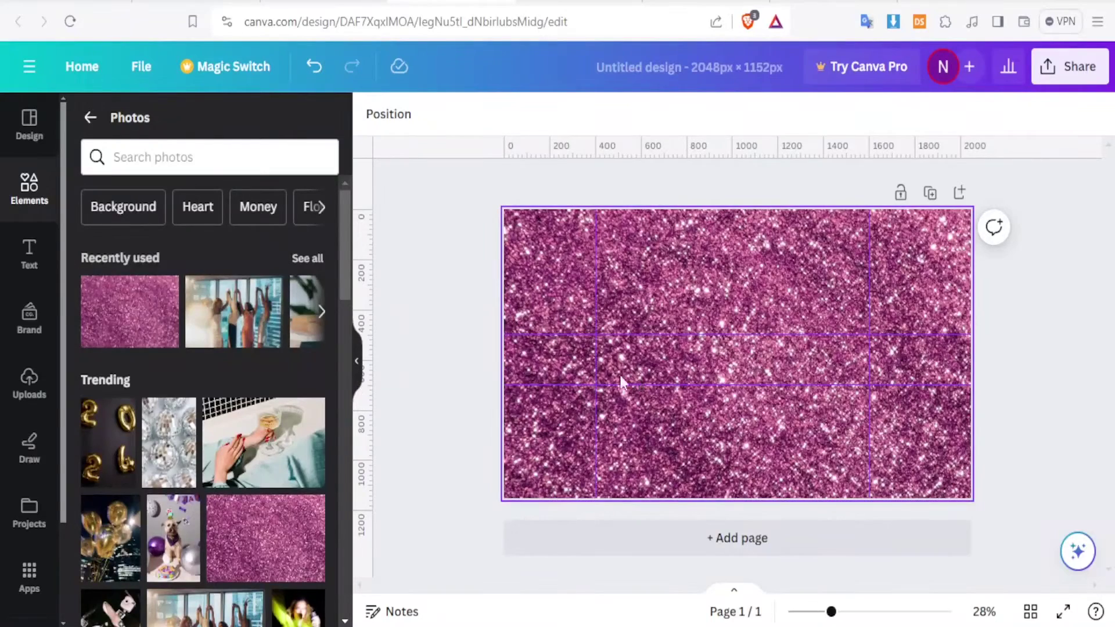
Add a heading text box reading 'Welcome to NjoshNjosh Fashions'
{"action": "left_click", "coordinate": [30, 261]}
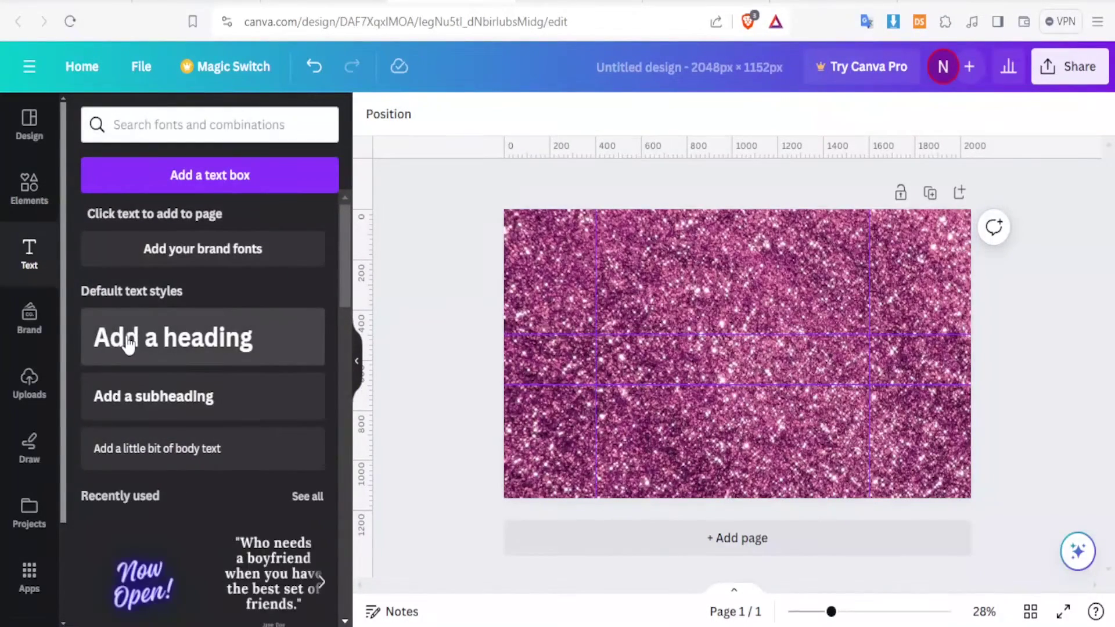
{"action": "left_click", "coordinate": [112, 336]}
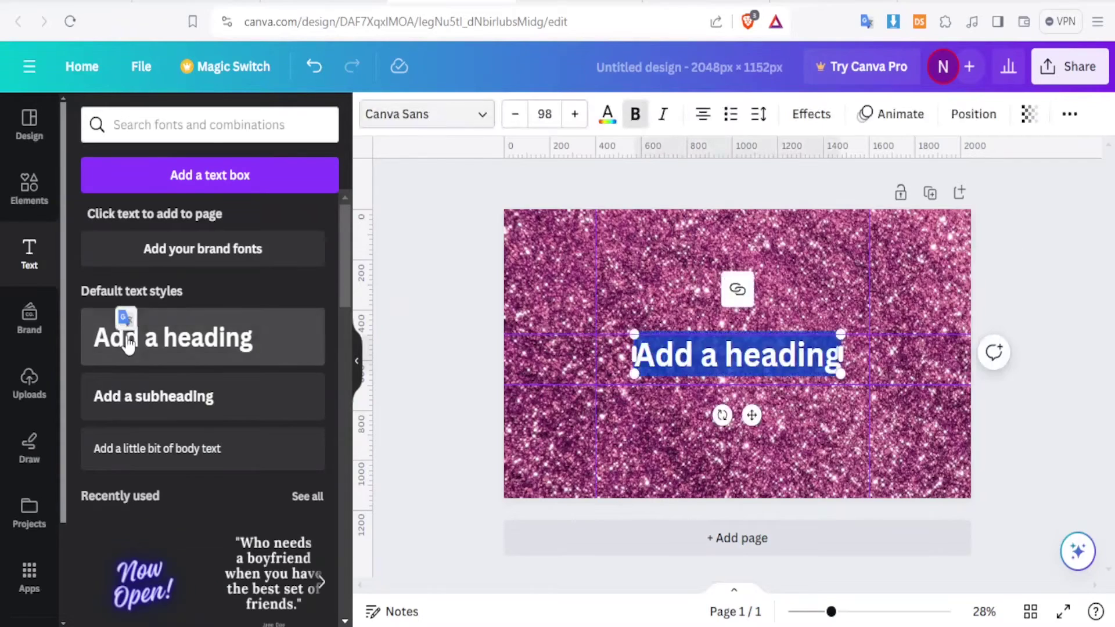
{"action": "left_click", "coordinate": [664, 357]}
{"action": "key", "text": "ctrl+a"}
{"action": "type", "text": "Welcome to"}
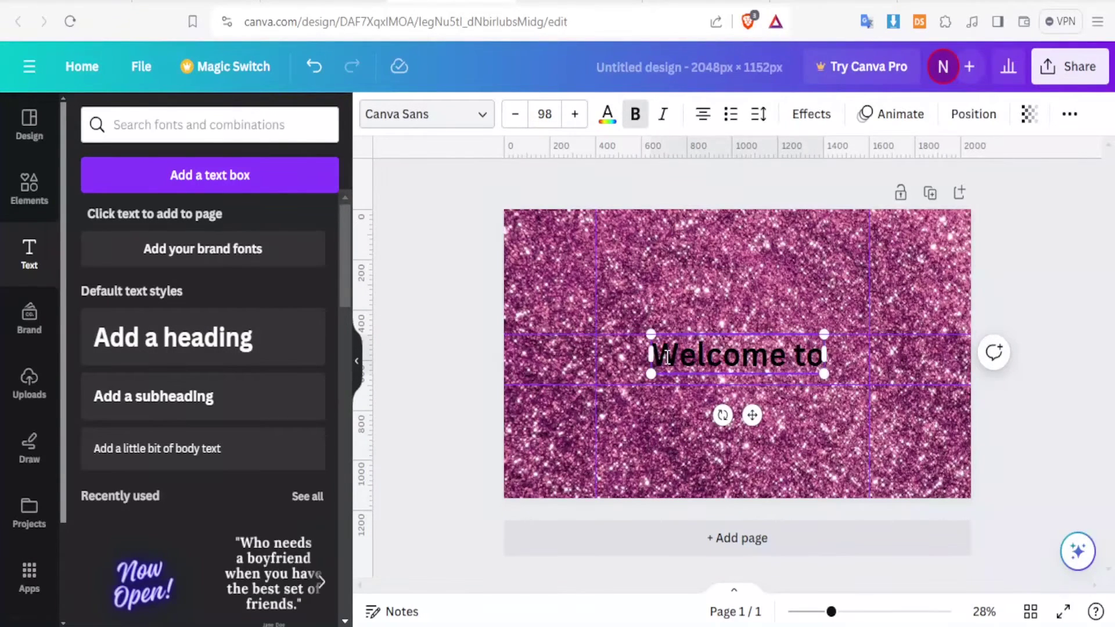
{"action": "type", "text": " NjoshNjosh Fashions"}
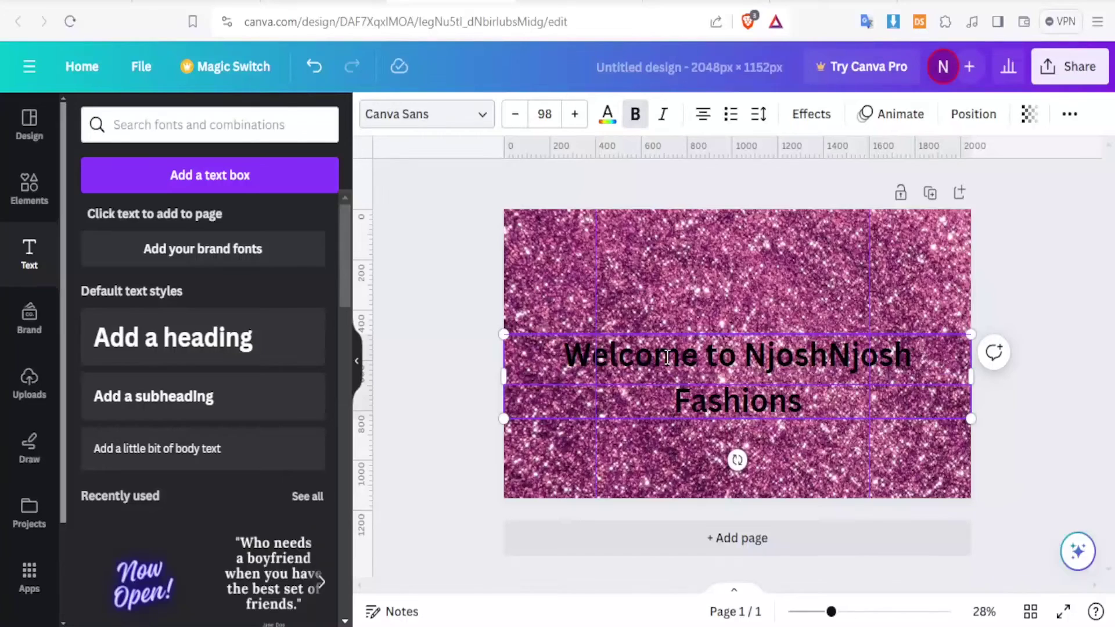
{"action": "key", "text": "ctrl+a"}
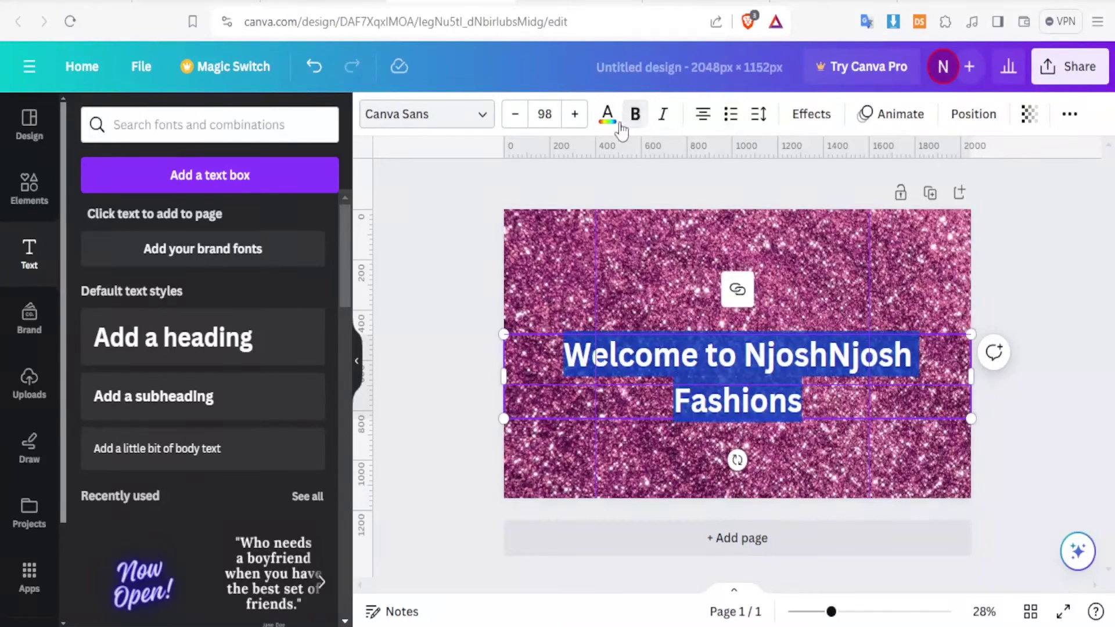
Shrink the heading's font size to 53 so it fits on one line
{"action": "left_click", "coordinate": [511, 124]}
{"action": "left_click", "coordinate": [511, 124]}
{"action": "left_click", "coordinate": [511, 125]}
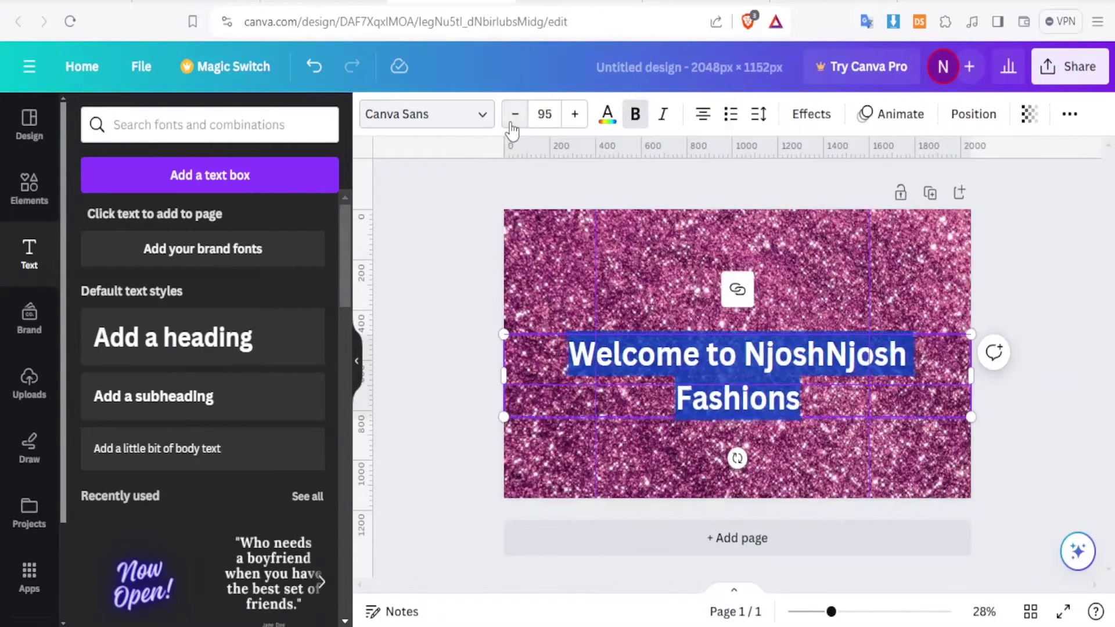
{"action": "left_click", "coordinate": [511, 124]}
{"action": "left_click", "coordinate": [513, 124]}
{"action": "left_click", "coordinate": [512, 124]}
{"action": "left_click", "coordinate": [515, 123]}
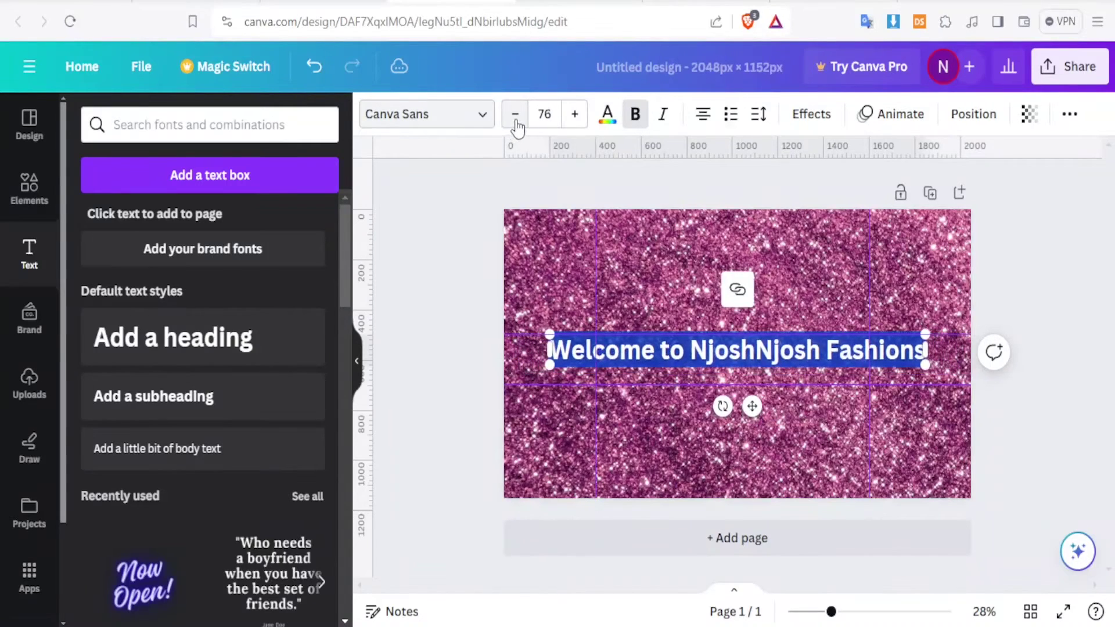
{"action": "left_click", "coordinate": [516, 123]}
{"action": "left_click", "coordinate": [516, 123]}
{"action": "left_click", "coordinate": [516, 123]}
{"action": "left_click", "coordinate": [517, 124]}
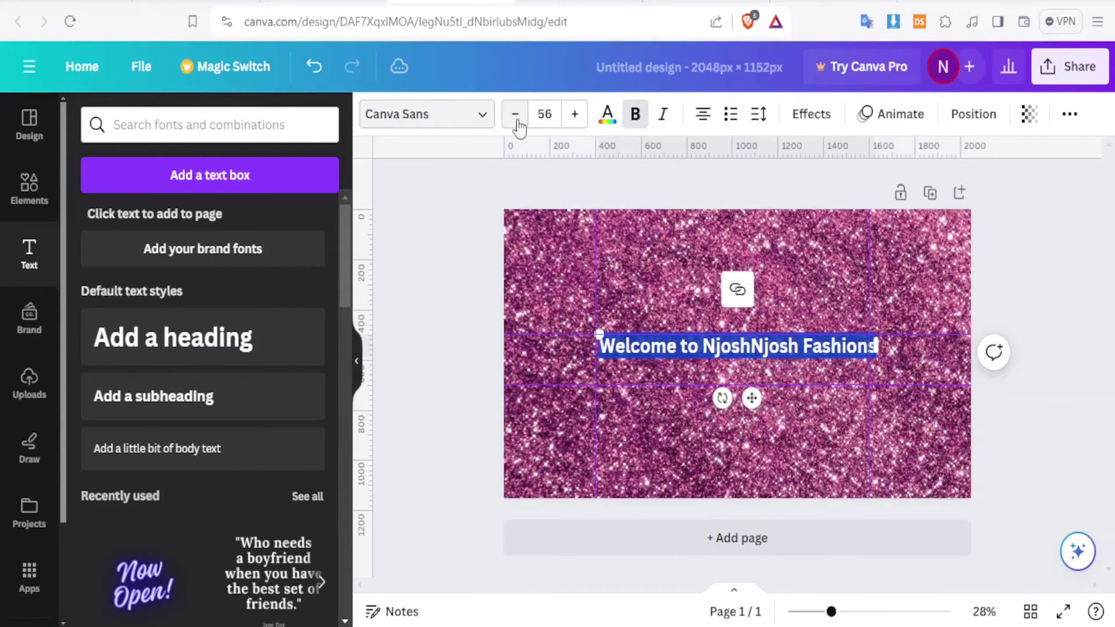
{"action": "left_click", "coordinate": [517, 124]}
{"action": "left_click", "coordinate": [664, 354]}
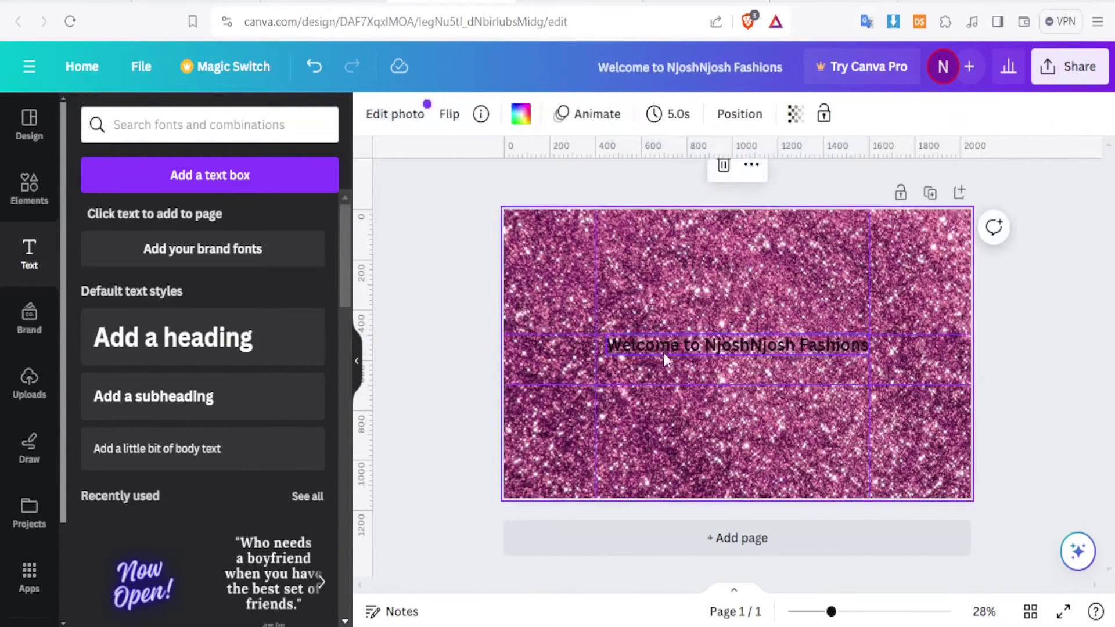
{"action": "left_click", "coordinate": [663, 349]}
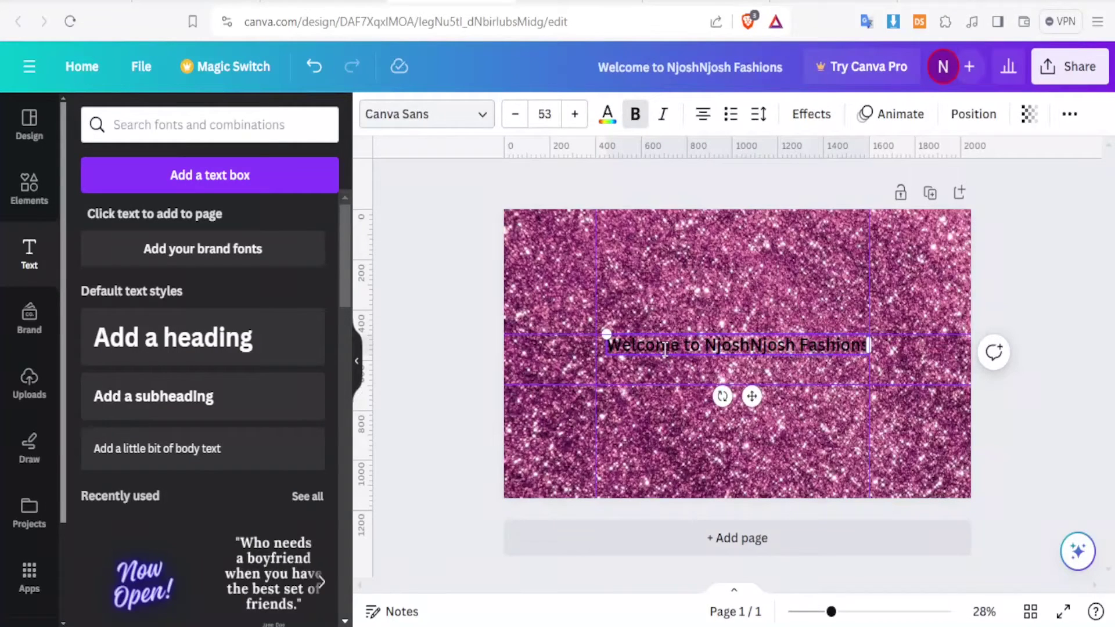
Make the heading text white and change its font to League Spartan
{"action": "double_click", "coordinate": [665, 349]}
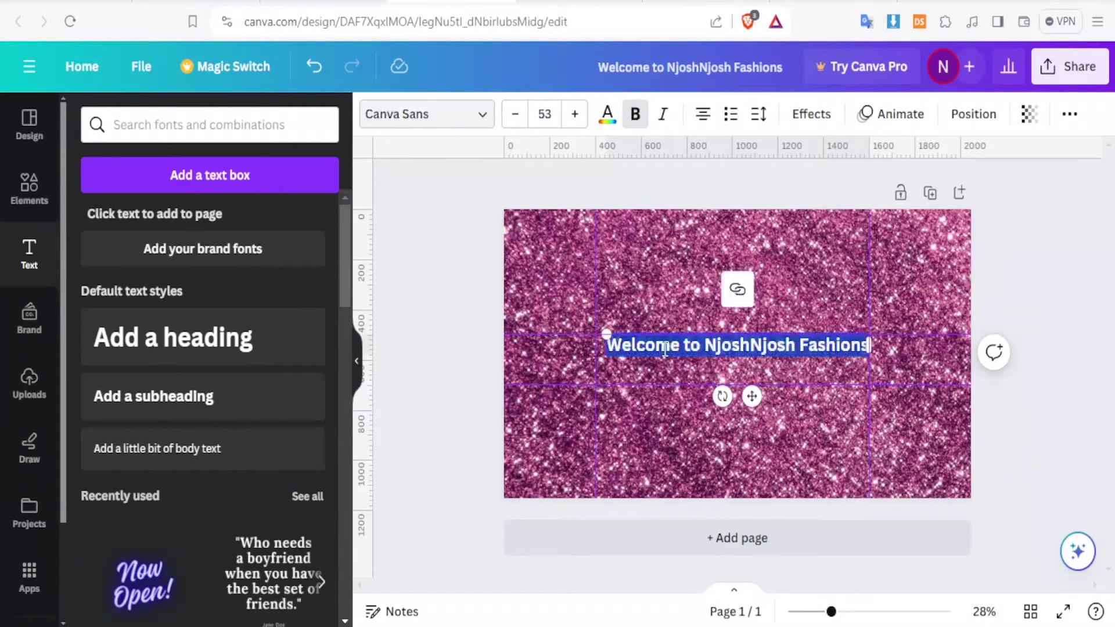
{"action": "left_click", "coordinate": [616, 126]}
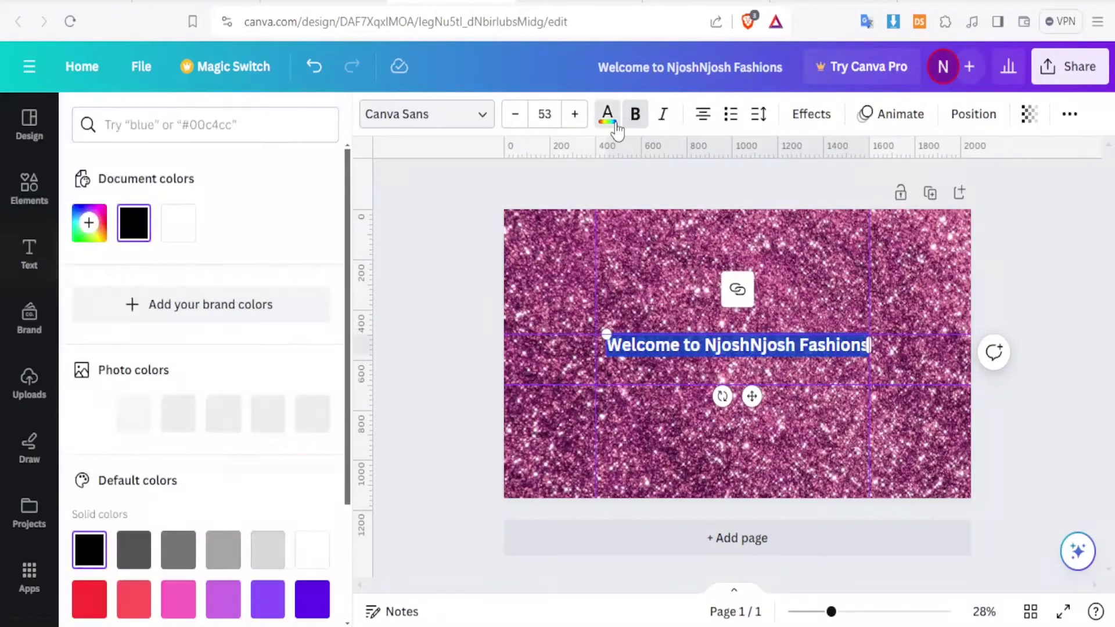
{"action": "left_click", "coordinate": [189, 230]}
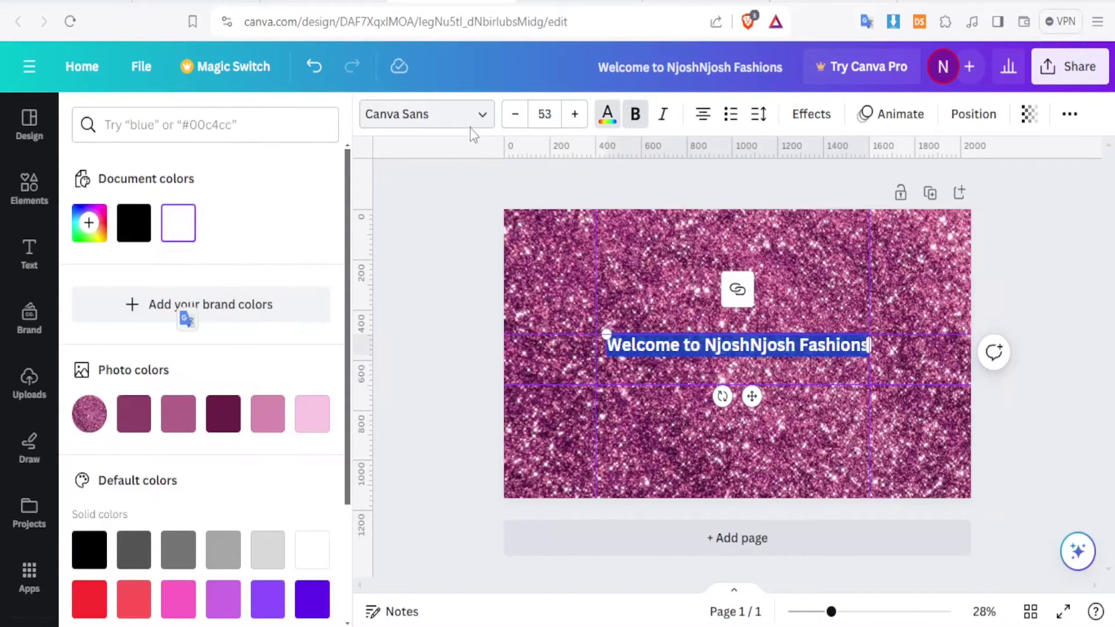
{"action": "left_click", "coordinate": [484, 116]}
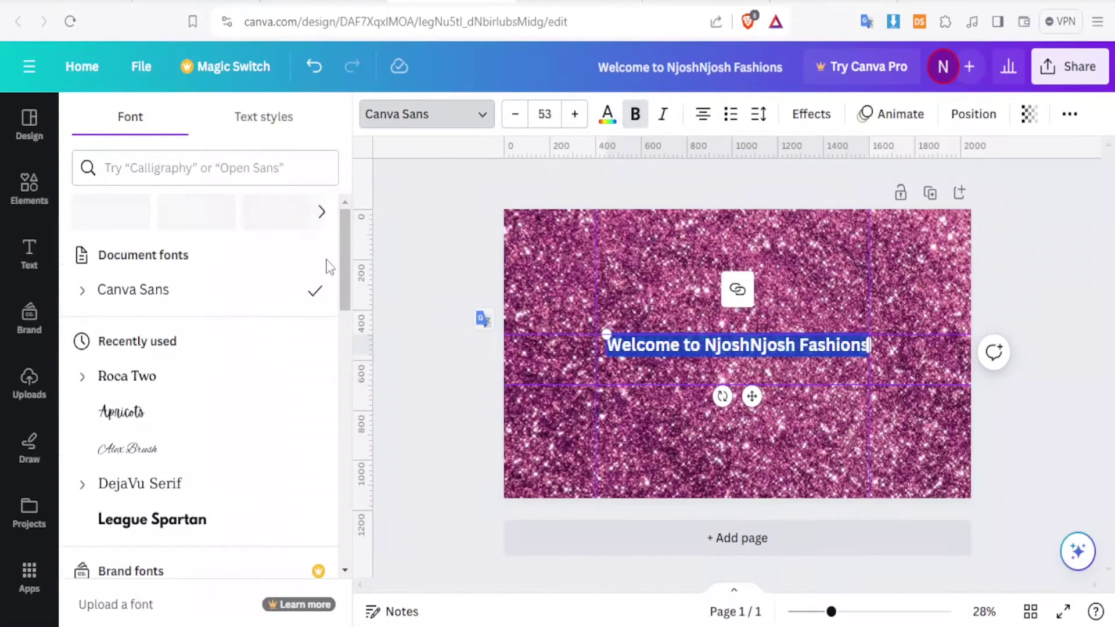
{"action": "left_click", "coordinate": [178, 530]}
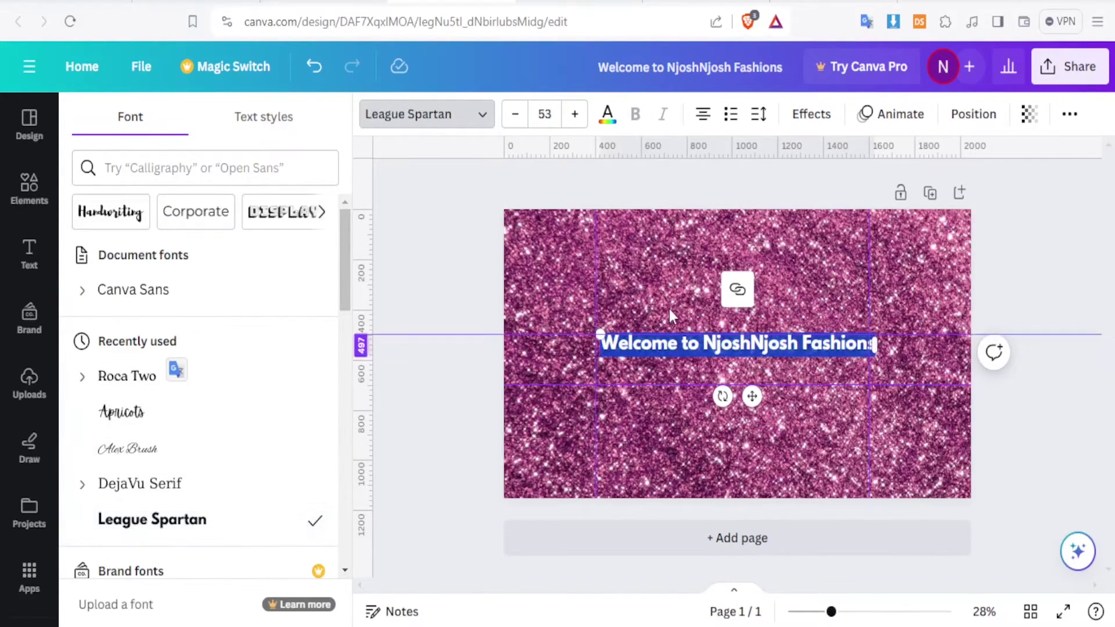
{"action": "left_click", "coordinate": [649, 402]}
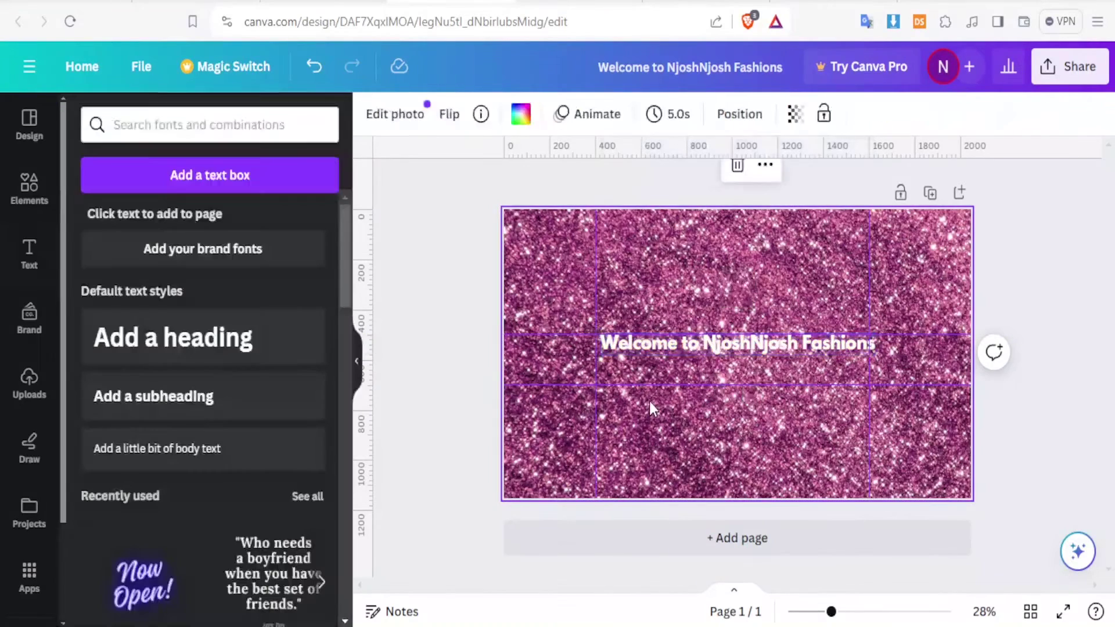
Nudge the heading into place and reduce its font size to 50
{"action": "left_click", "coordinate": [664, 344]}
{"action": "left_click_drag", "start_coordinate": [658, 345], "coordinate": [657, 345]}
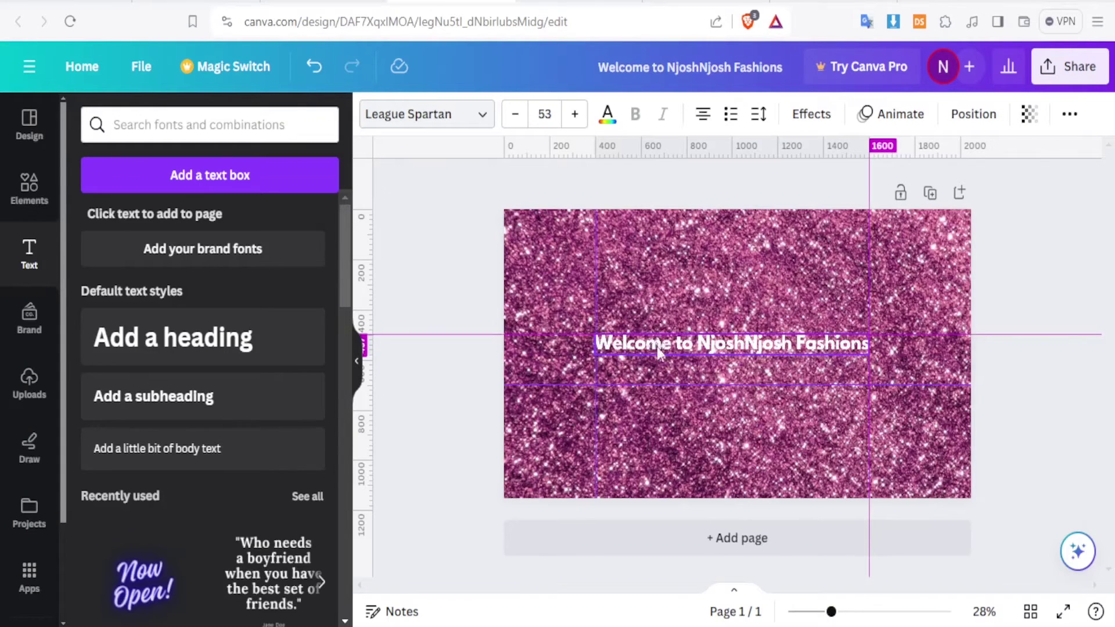
{"action": "left_click_drag", "start_coordinate": [657, 347], "coordinate": [657, 347]}
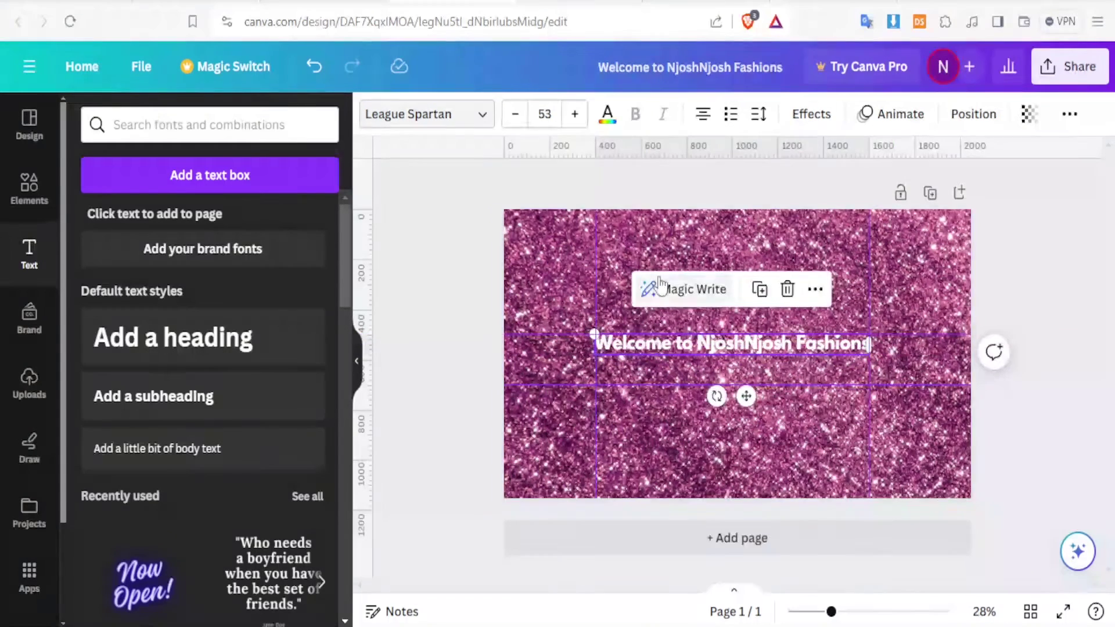
{"action": "left_click", "coordinate": [516, 119]}
{"action": "left_click", "coordinate": [516, 119]}
{"action": "left_click", "coordinate": [517, 119]}
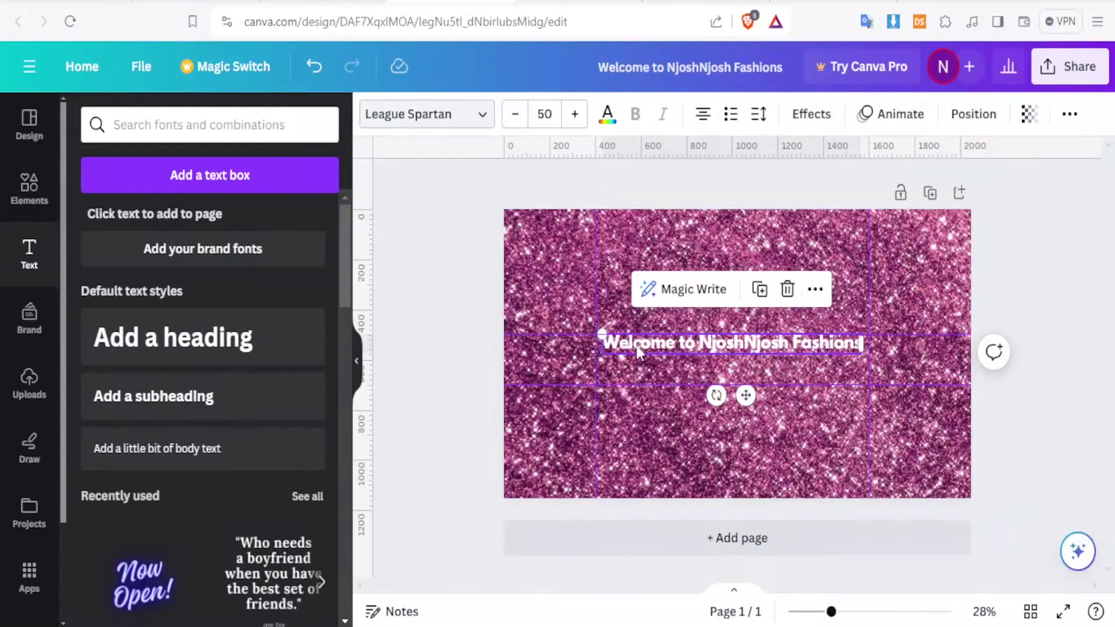
{"action": "left_click_drag", "start_coordinate": [636, 347], "coordinate": [637, 348]}
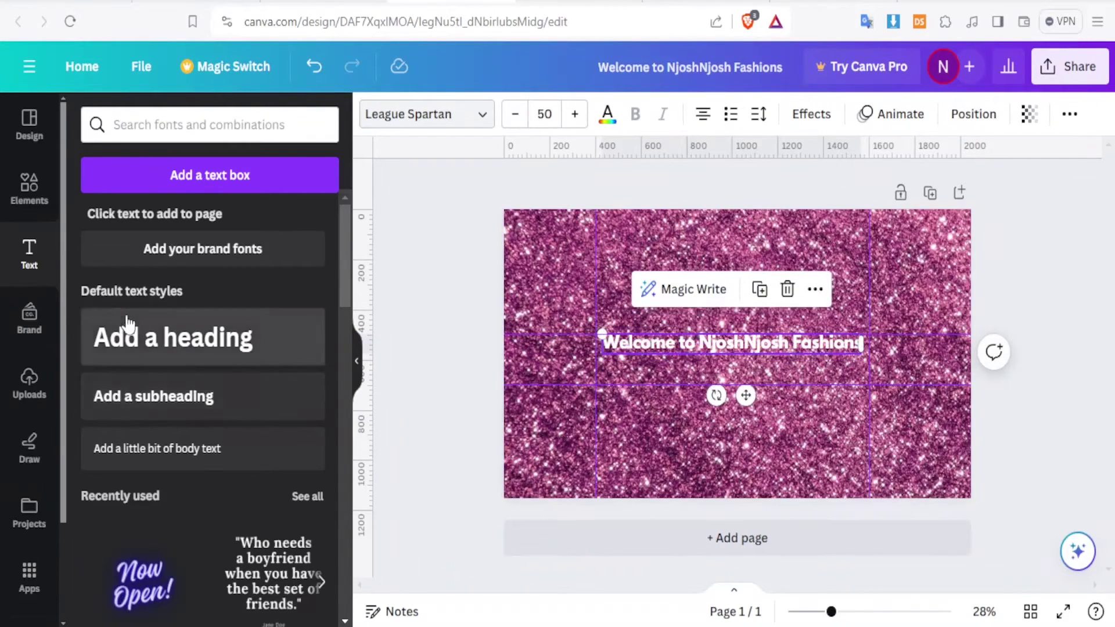
Add the dark spotlight photo from the Photos Background category to the design
{"action": "left_click", "coordinate": [33, 203]}
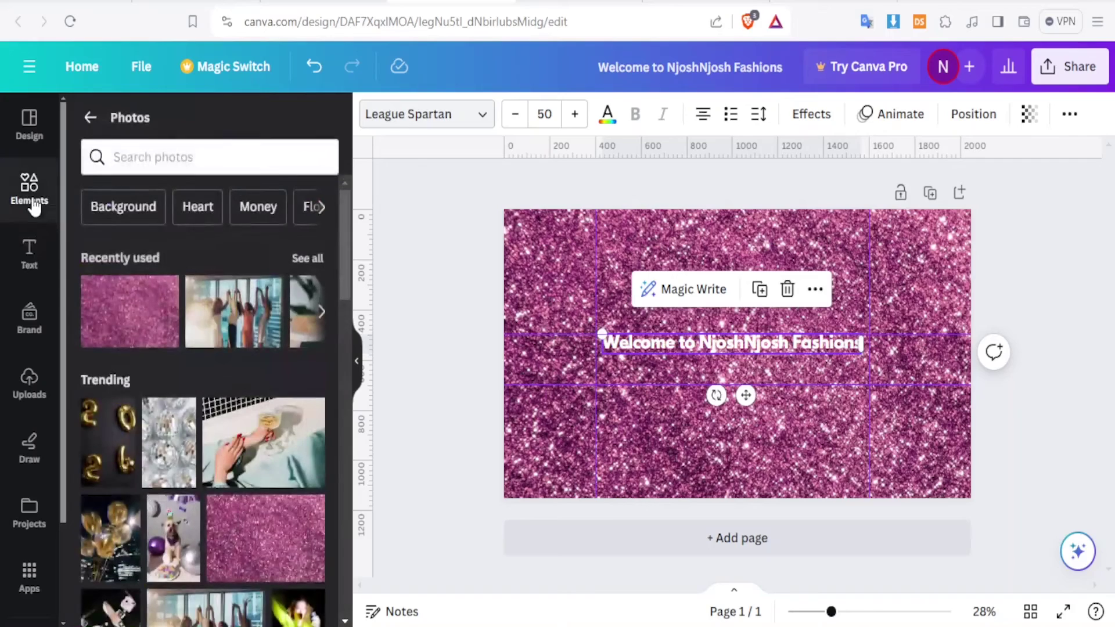
{"action": "left_click", "coordinate": [119, 215]}
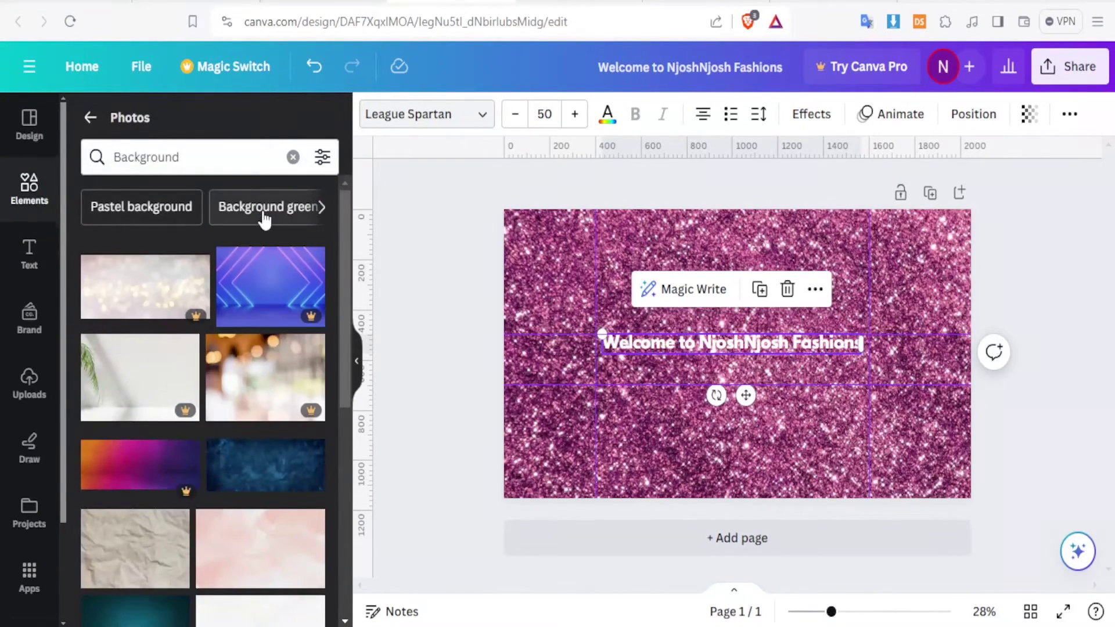
{"action": "scroll", "coordinate": [343, 254], "scroll_direction": "down", "scroll_amount": 6}
{"action": "left_click", "coordinate": [291, 449]}
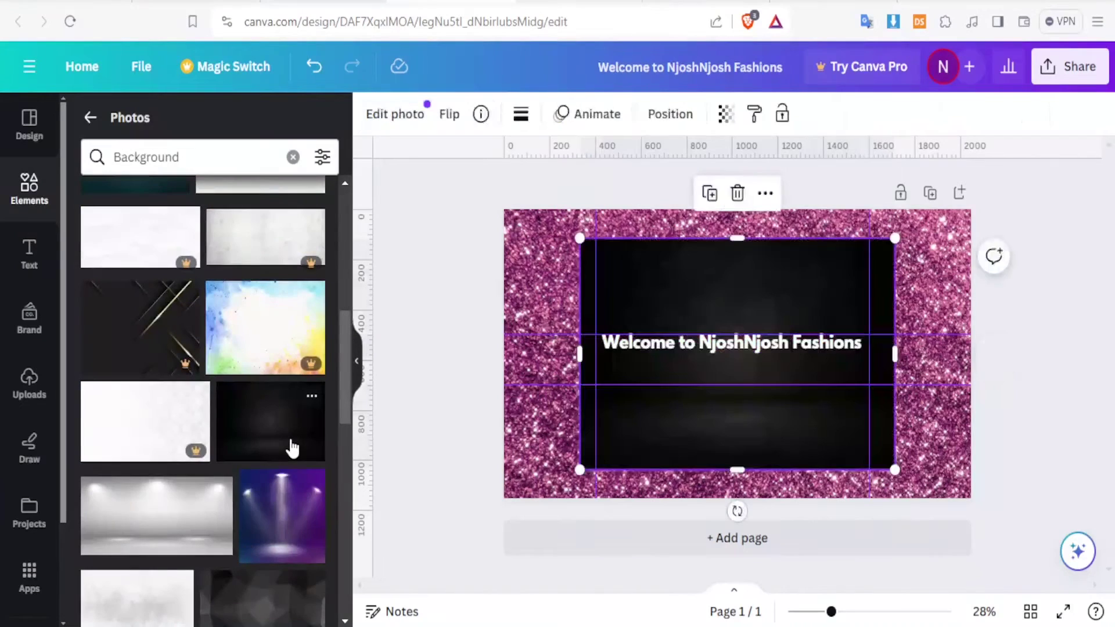
Move the dark photo panel upward so the heading sits along its lower edge
{"action": "left_click", "coordinate": [665, 343]}
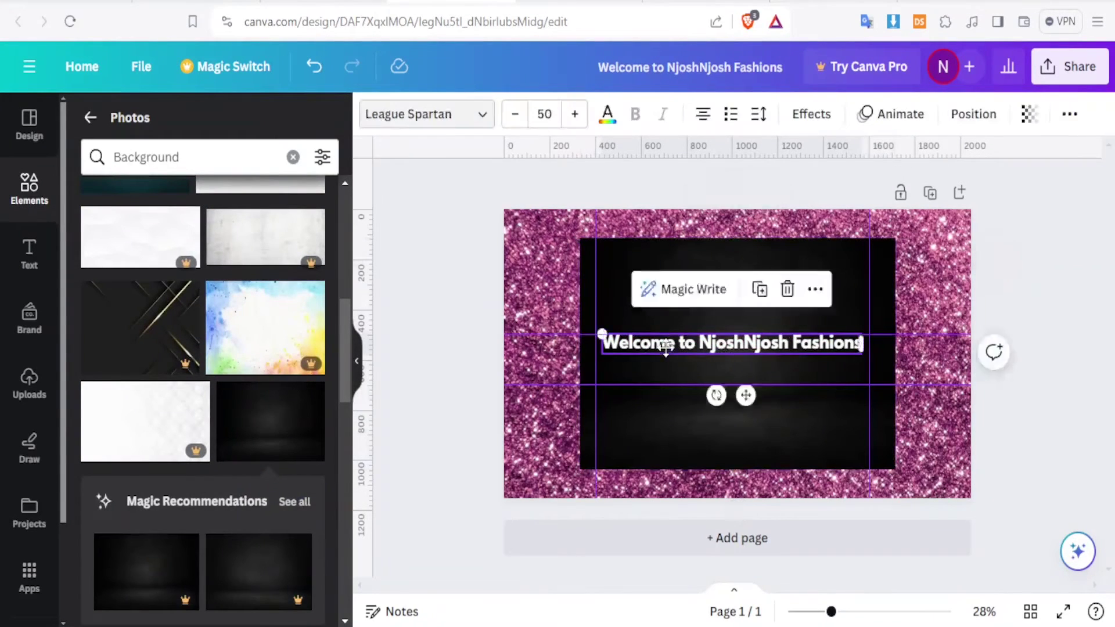
{"action": "left_click_drag", "start_coordinate": [665, 344], "coordinate": [665, 344]}
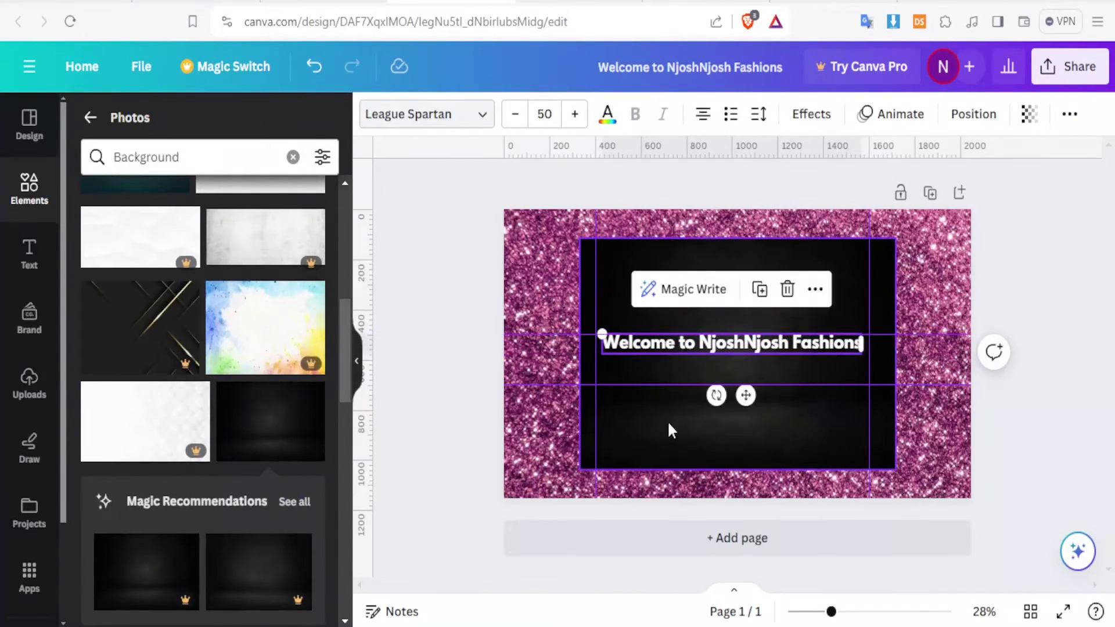
{"action": "left_click", "coordinate": [667, 429]}
{"action": "left_click_drag", "start_coordinate": [668, 429], "coordinate": [663, 349]}
{"action": "left_click", "coordinate": [663, 347]}
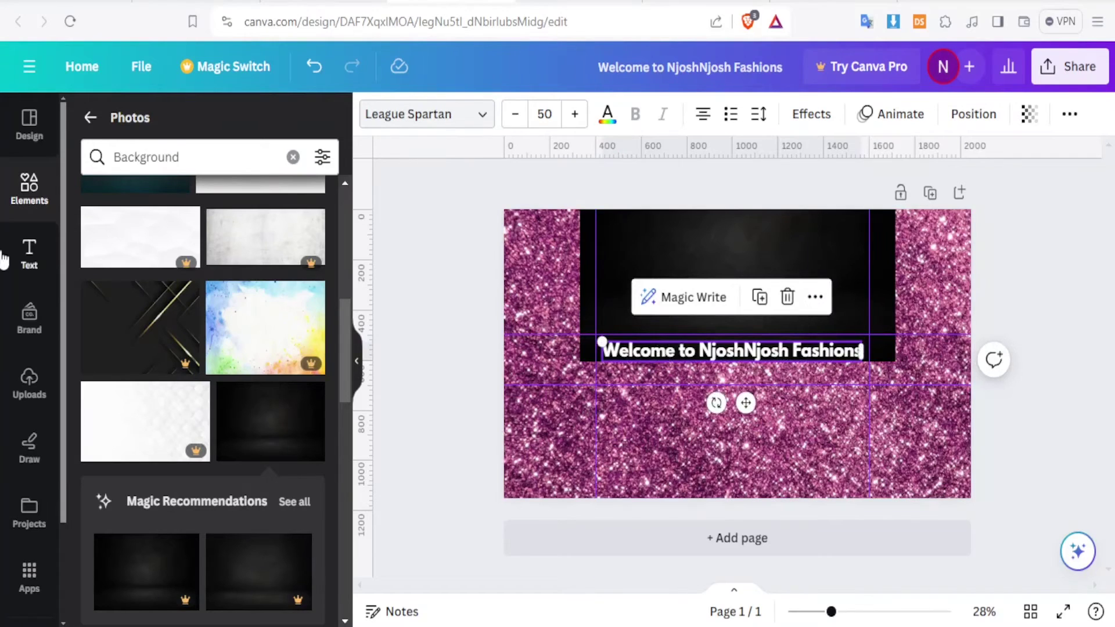
{"action": "left_click", "coordinate": [29, 187]}
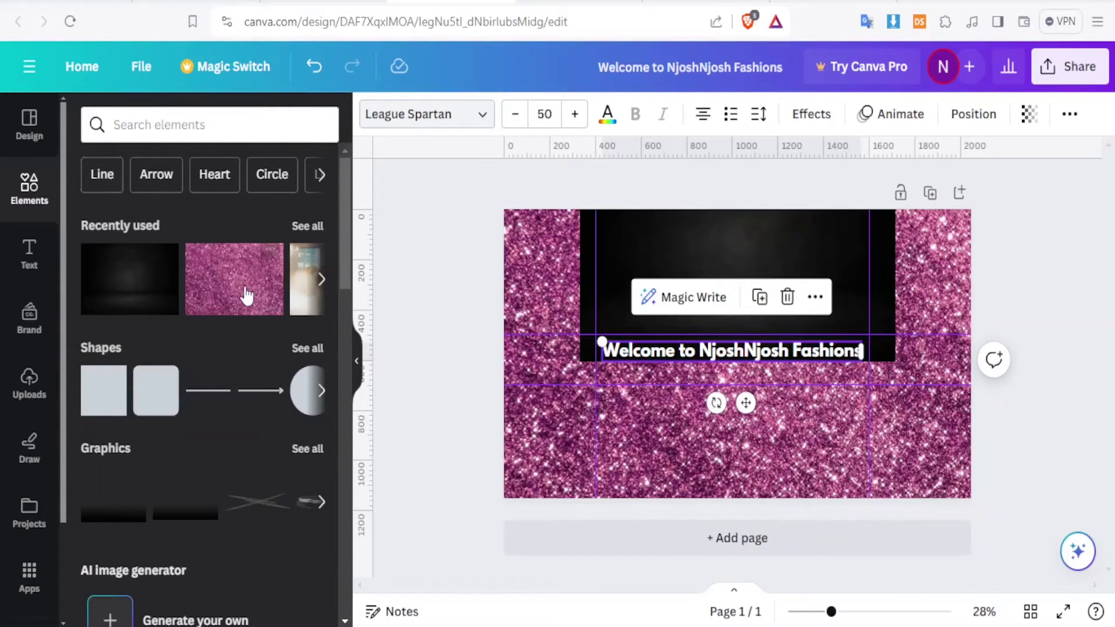
Browse the Elements panel's categories, then put the cursor in the Search elements box
{"action": "scroll", "coordinate": [344, 266], "scroll_direction": "down", "scroll_amount": 1}
{"action": "scroll", "coordinate": [344, 266], "scroll_direction": "down", "scroll_amount": 1}
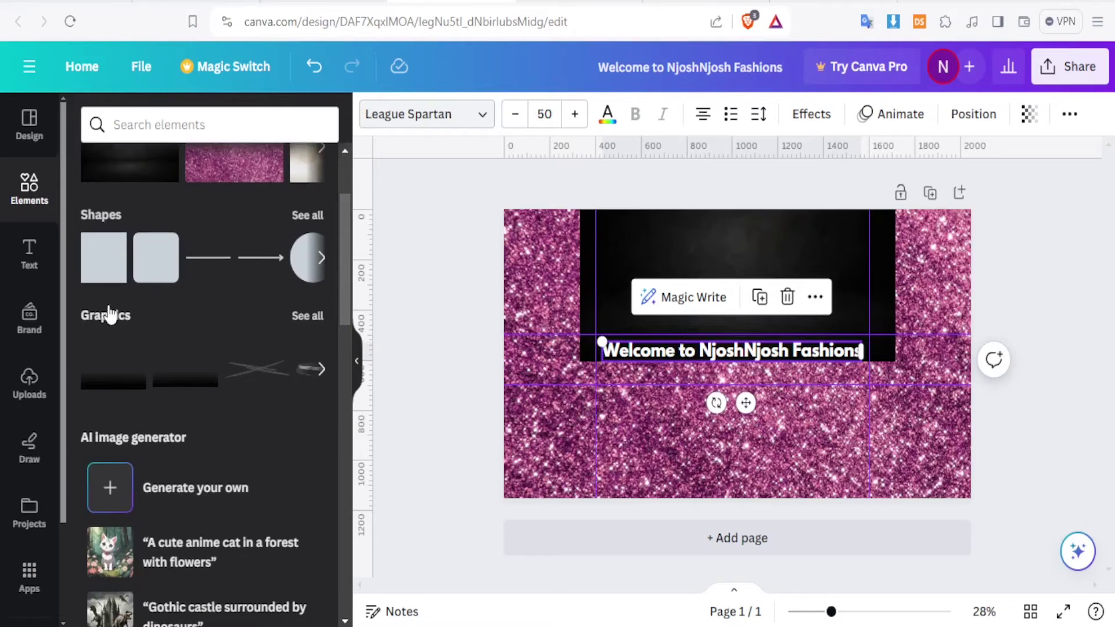
{"action": "scroll", "coordinate": [345, 273], "scroll_direction": "down", "scroll_amount": 3}
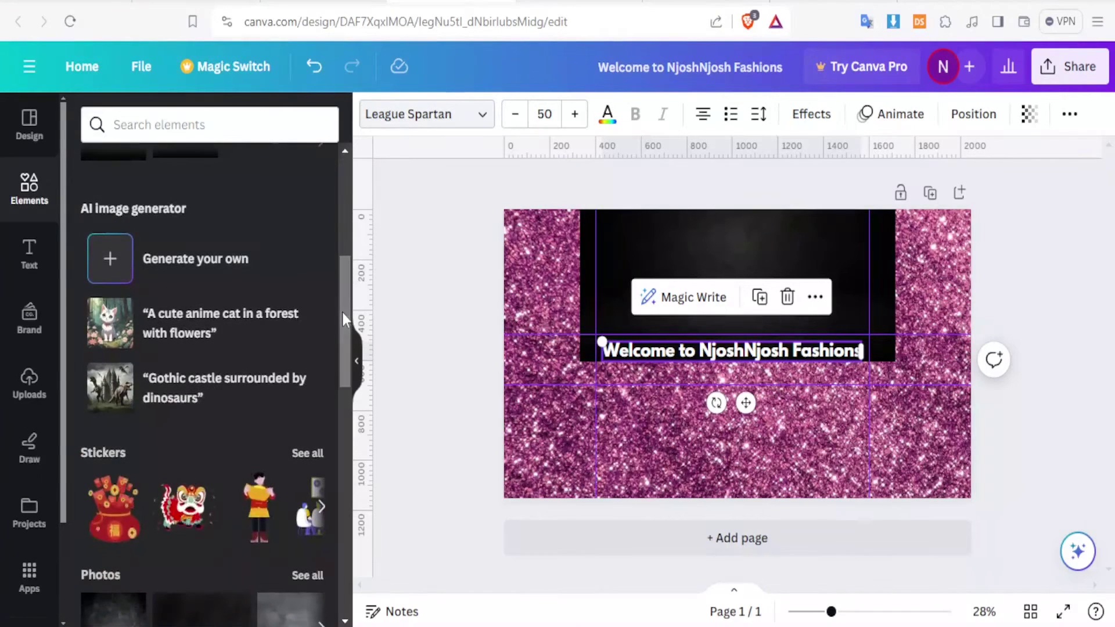
{"action": "left_click_drag", "start_coordinate": [340, 297], "coordinate": [183, 153]}
{"action": "left_click", "coordinate": [177, 123]}
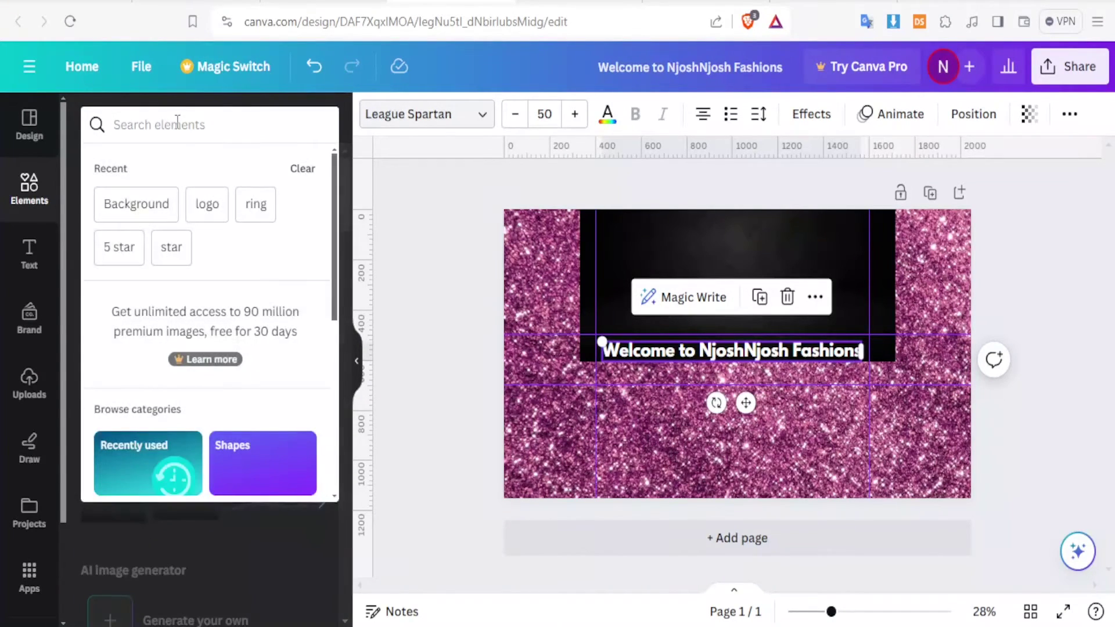
Search Elements for 'camera' and add the vintage camera photo to the banner
{"action": "type", "text": "camera"}
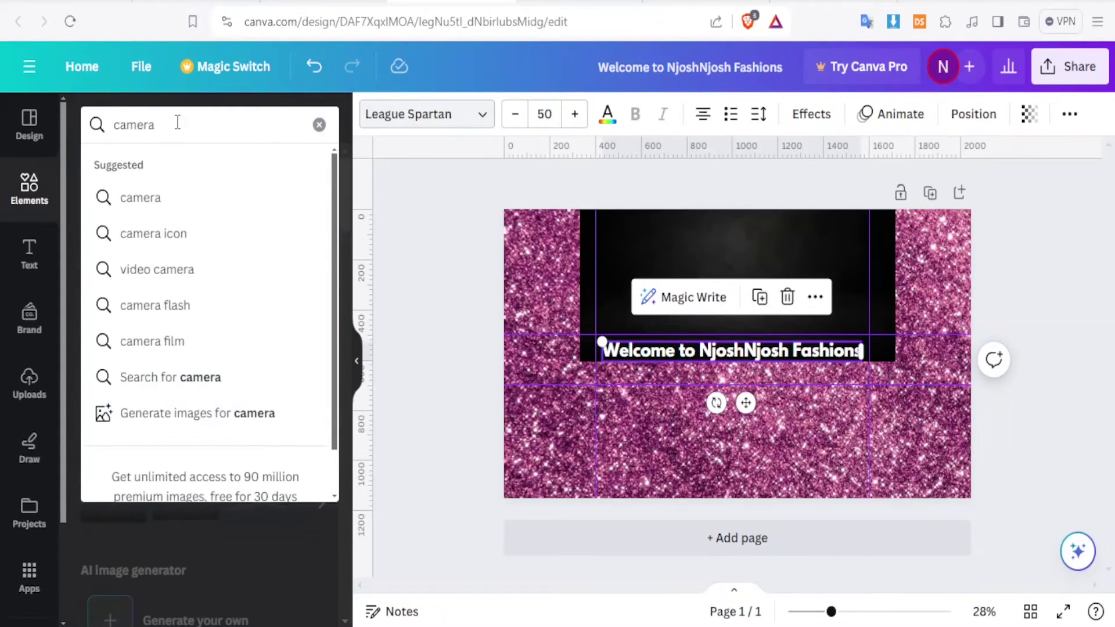
{"action": "key", "text": "Return"}
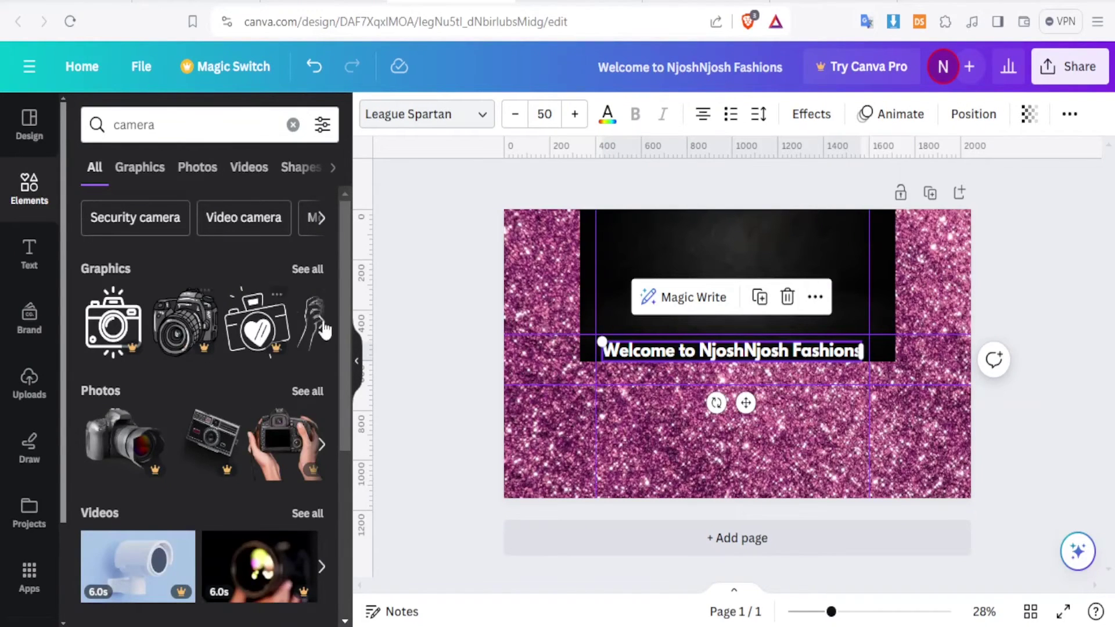
{"action": "left_click", "coordinate": [323, 449]}
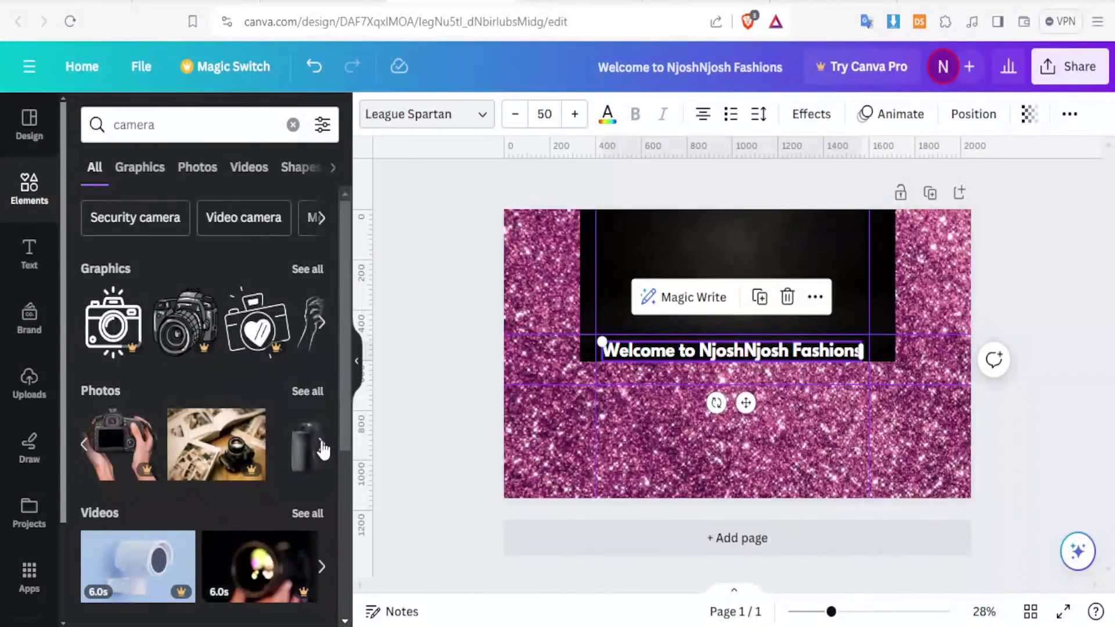
{"action": "left_click", "coordinate": [322, 448]}
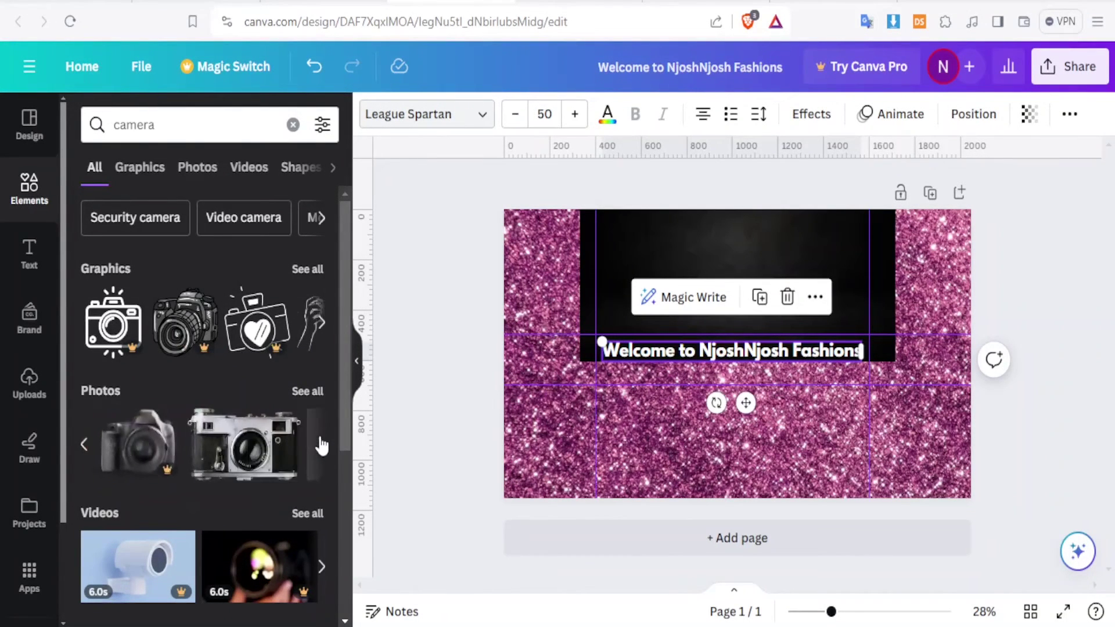
{"action": "scroll", "coordinate": [314, 452], "scroll_direction": "right", "scroll_amount": 5}
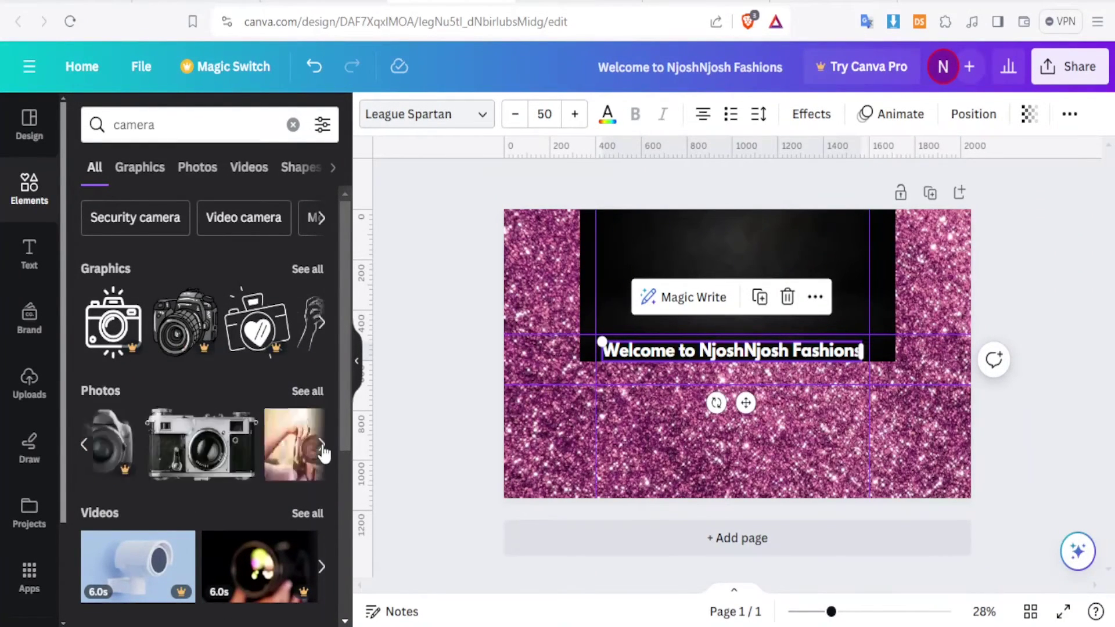
{"action": "scroll", "coordinate": [232, 455], "scroll_direction": "left", "scroll_amount": 5}
{"action": "left_click", "coordinate": [234, 453]}
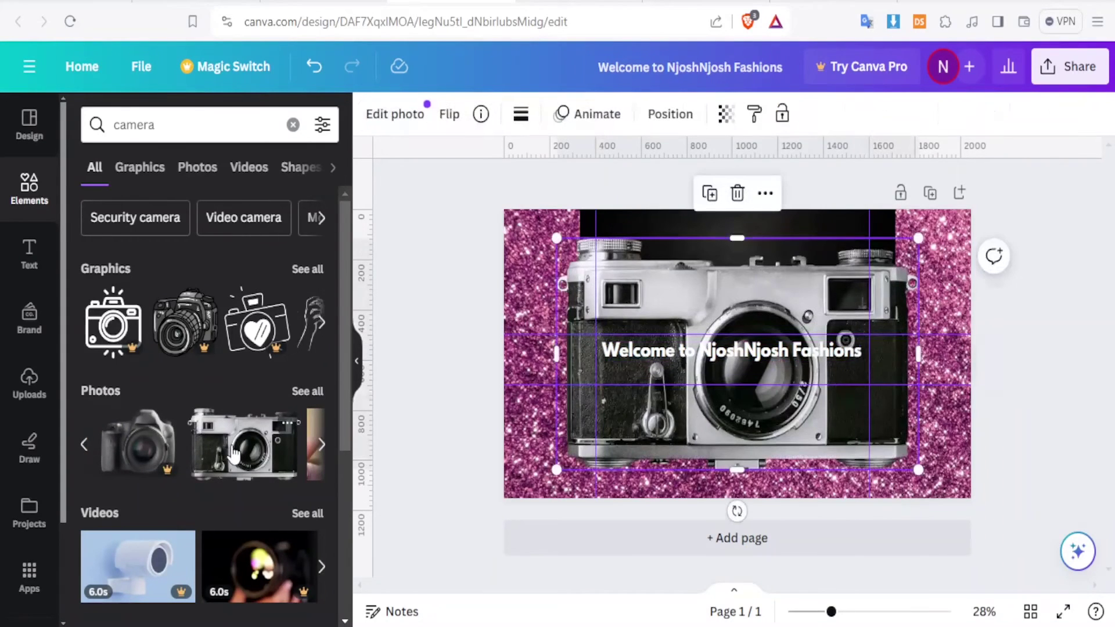
Shrink the camera photo and place it just below the Welcome to NjoshNjosh Fashions title
{"action": "left_click_drag", "start_coordinate": [584, 257], "coordinate": [851, 433]}
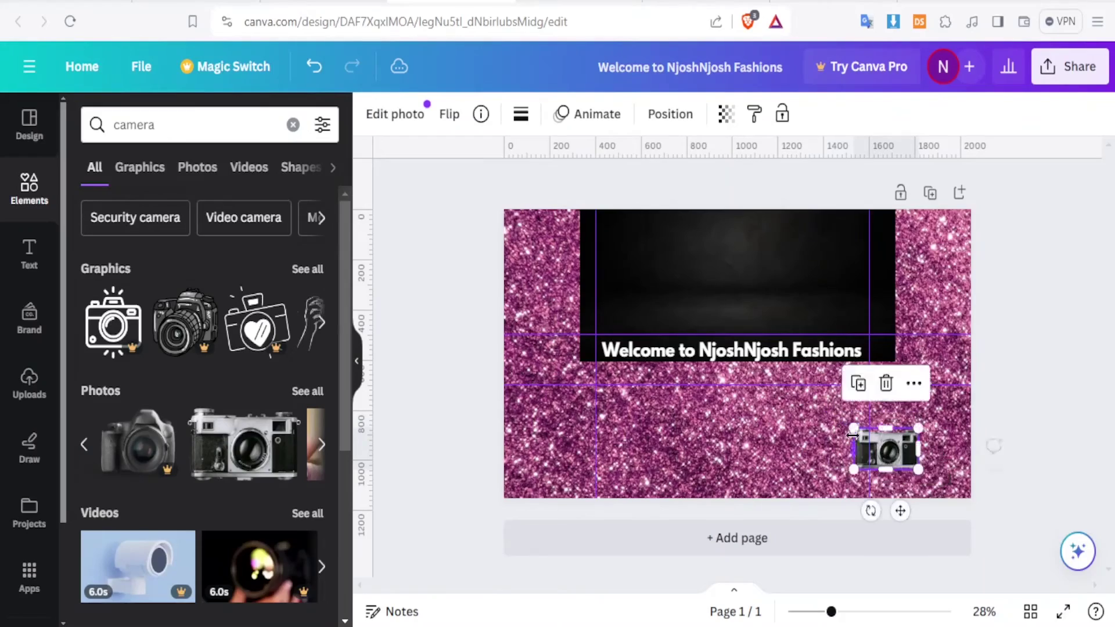
{"action": "left_click_drag", "start_coordinate": [831, 612], "coordinate": [849, 612]}
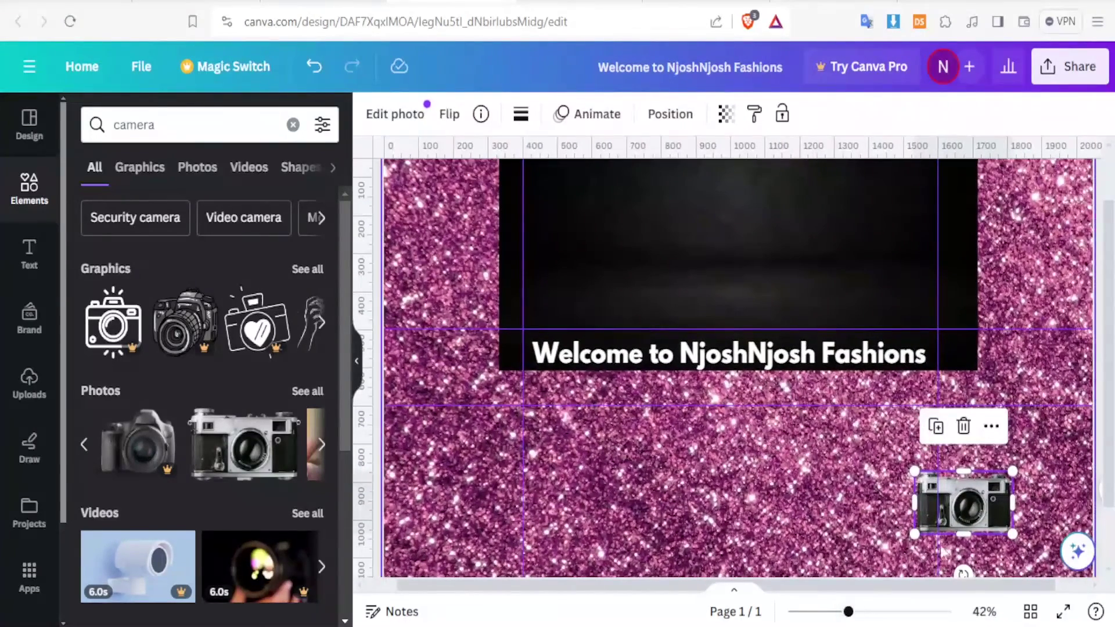
{"action": "left_click_drag", "start_coordinate": [961, 519], "coordinate": [700, 395]}
{"action": "left_click_drag", "start_coordinate": [655, 354], "coordinate": [721, 383]}
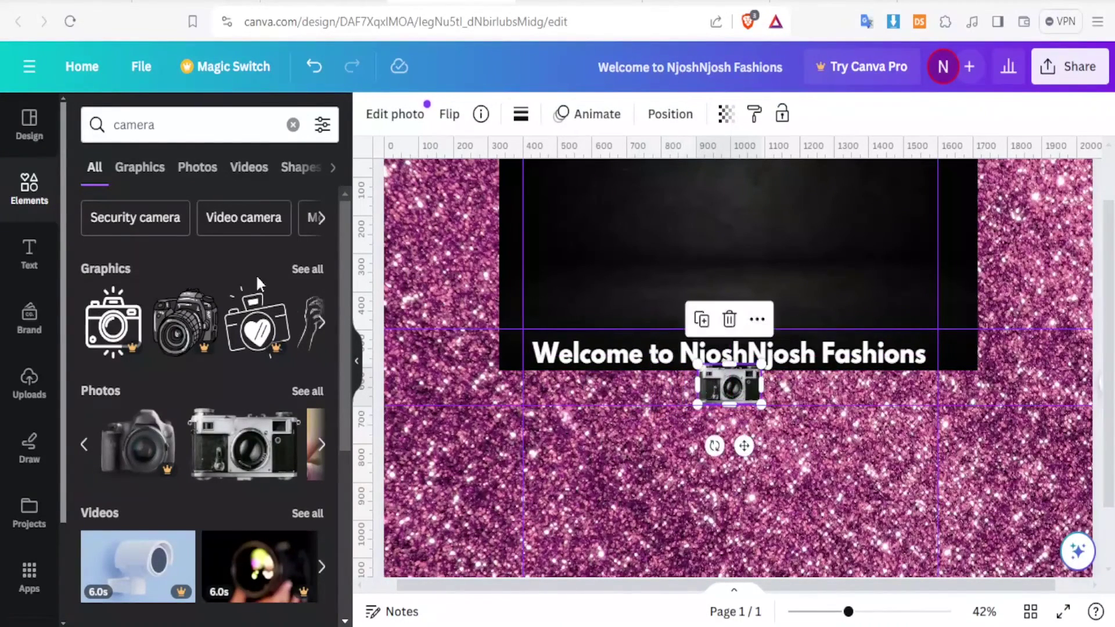
{"action": "left_click_drag", "start_coordinate": [167, 122], "coordinate": [79, 110]}
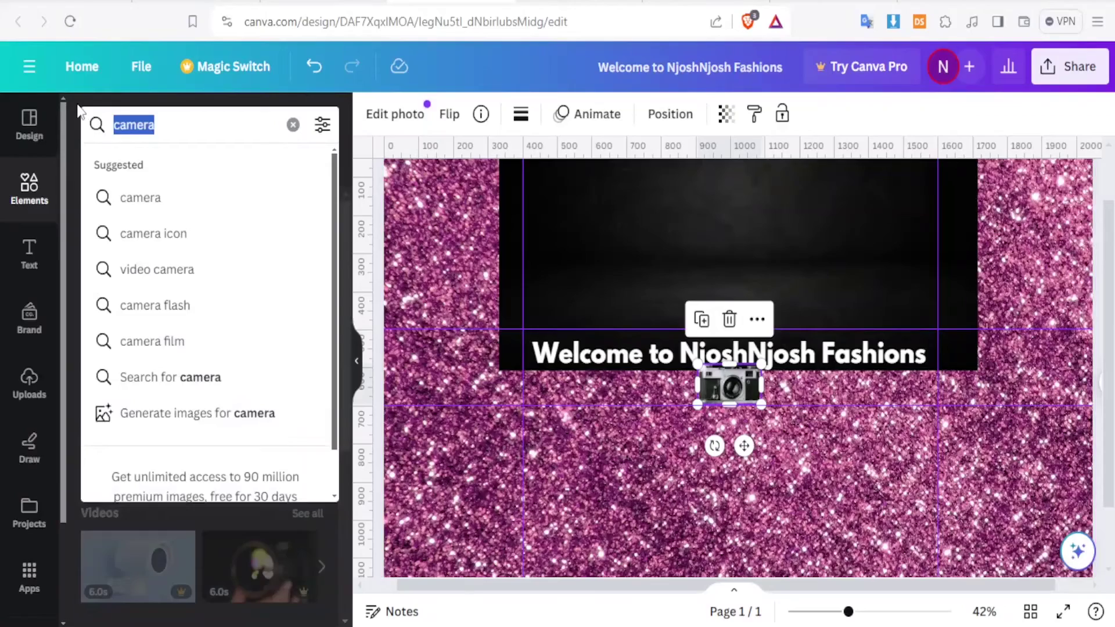
Search Elements for 'model' and place a small fashion-model illustration beneath the title, left of the camera
{"action": "type", "text": "model"}
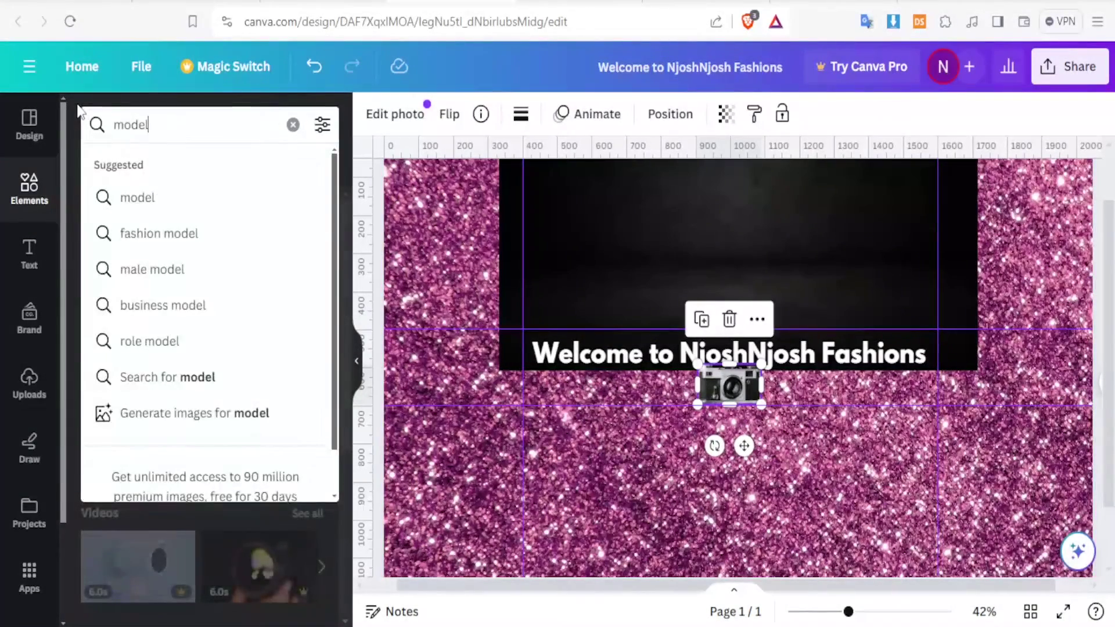
{"action": "key", "text": "Return"}
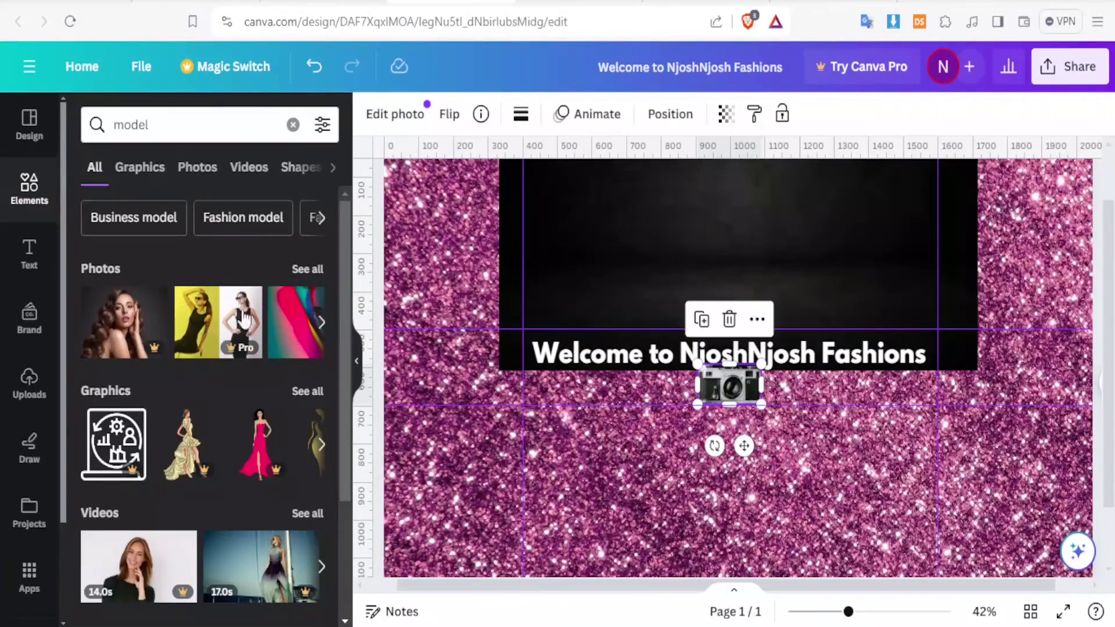
{"action": "scroll", "coordinate": [193, 457], "scroll_direction": "right", "scroll_amount": 3}
{"action": "left_click", "coordinate": [190, 457]}
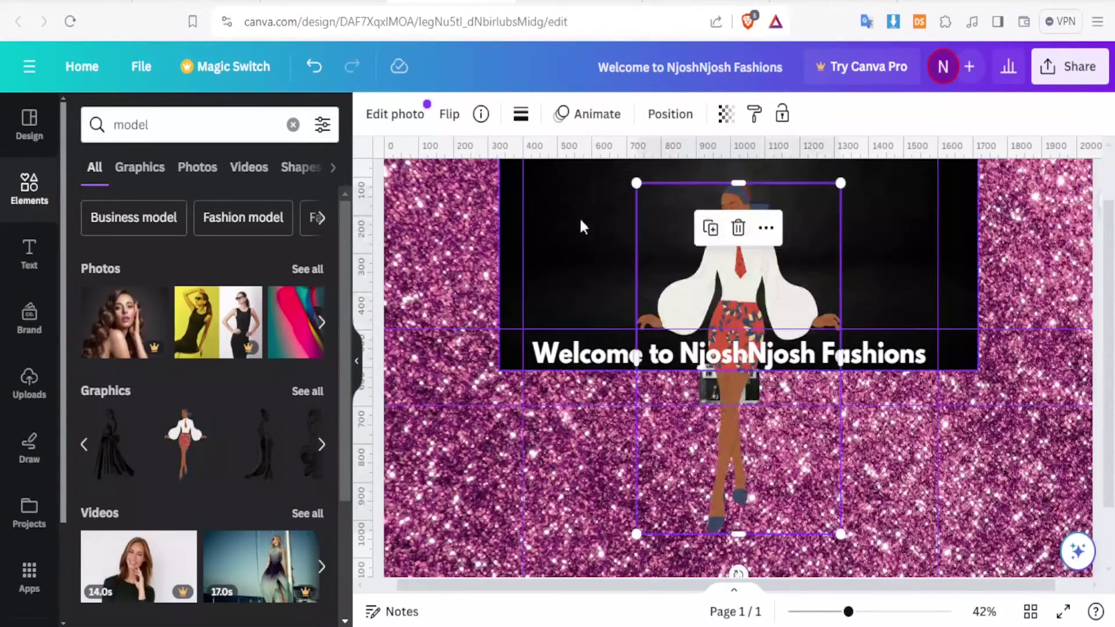
{"action": "left_click_drag", "start_coordinate": [635, 182], "coordinate": [854, 440]}
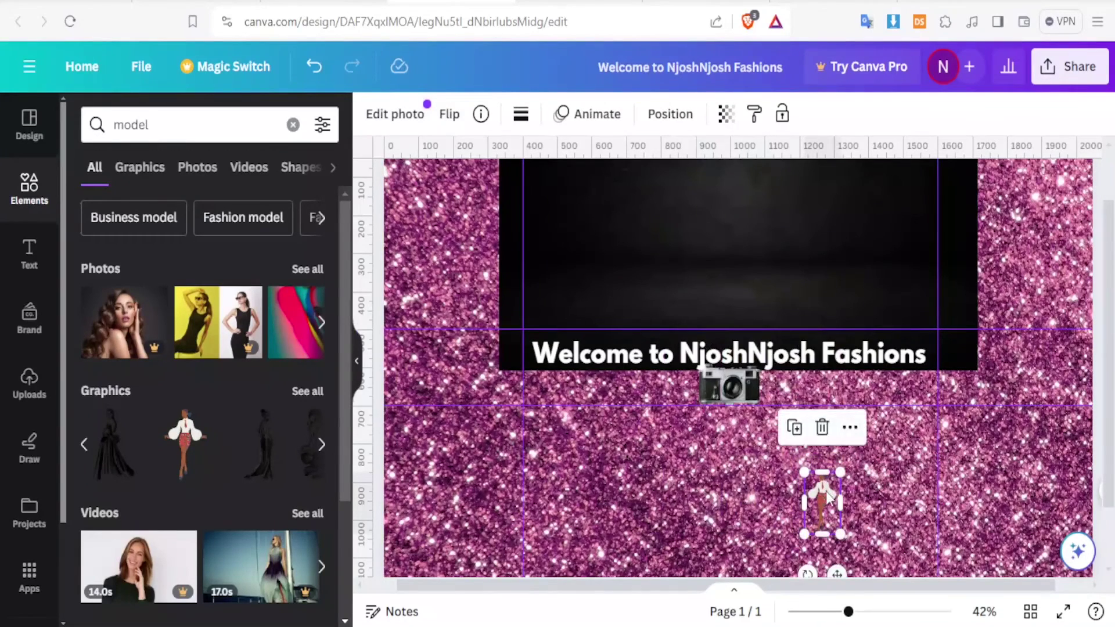
{"action": "left_click_drag", "start_coordinate": [829, 497], "coordinate": [646, 385]}
Extend the black panel down to enclose the model and camera, and move the camera right
{"action": "left_click", "coordinate": [658, 279]}
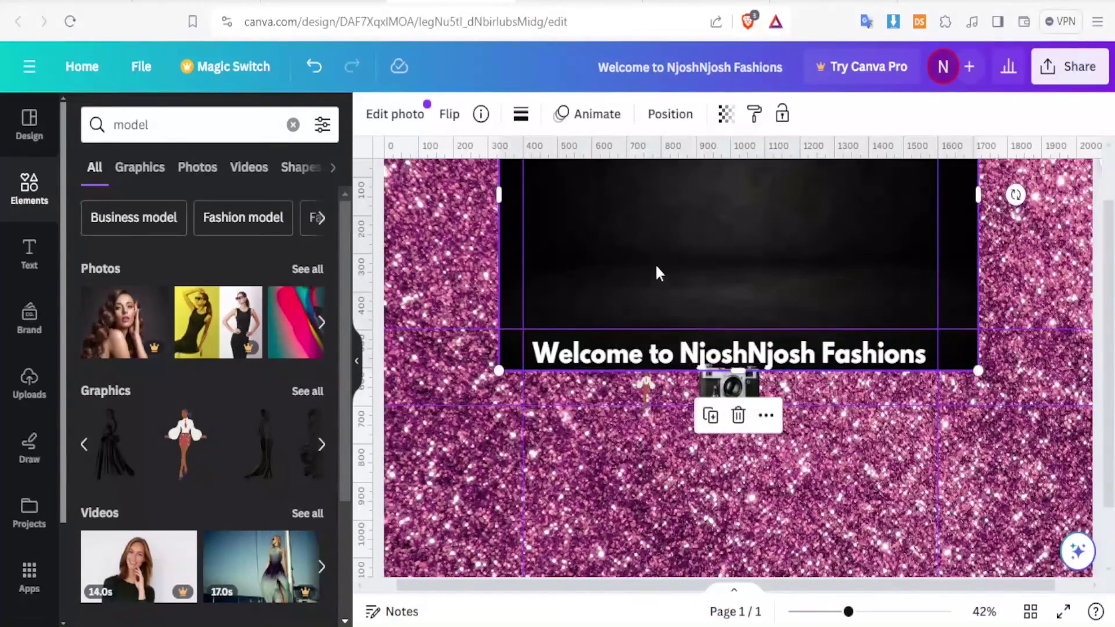
{"action": "left_click_drag", "start_coordinate": [659, 266], "coordinate": [660, 308]}
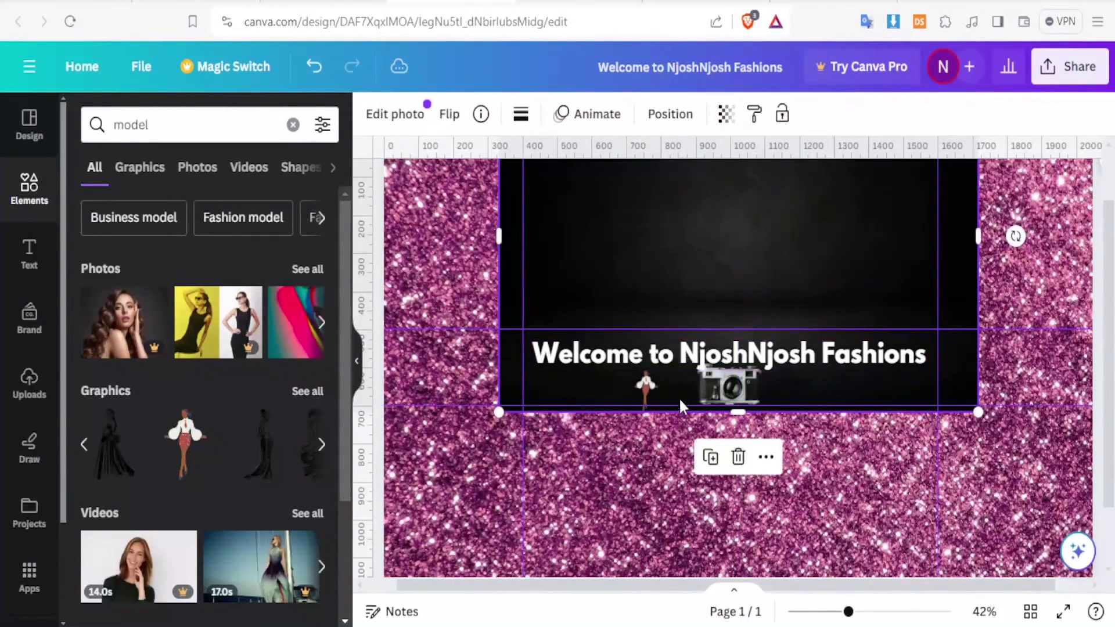
{"action": "left_click_drag", "start_coordinate": [680, 251], "coordinate": [682, 294]}
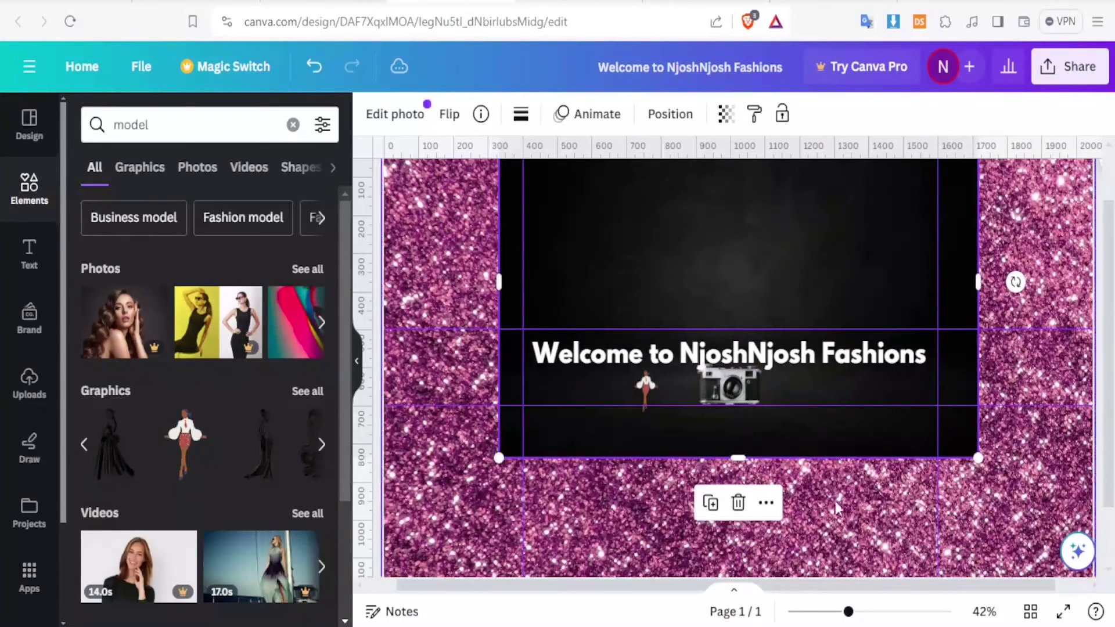
{"action": "left_click", "coordinate": [735, 391]}
{"action": "left_click_drag", "start_coordinate": [740, 383], "coordinate": [852, 385]}
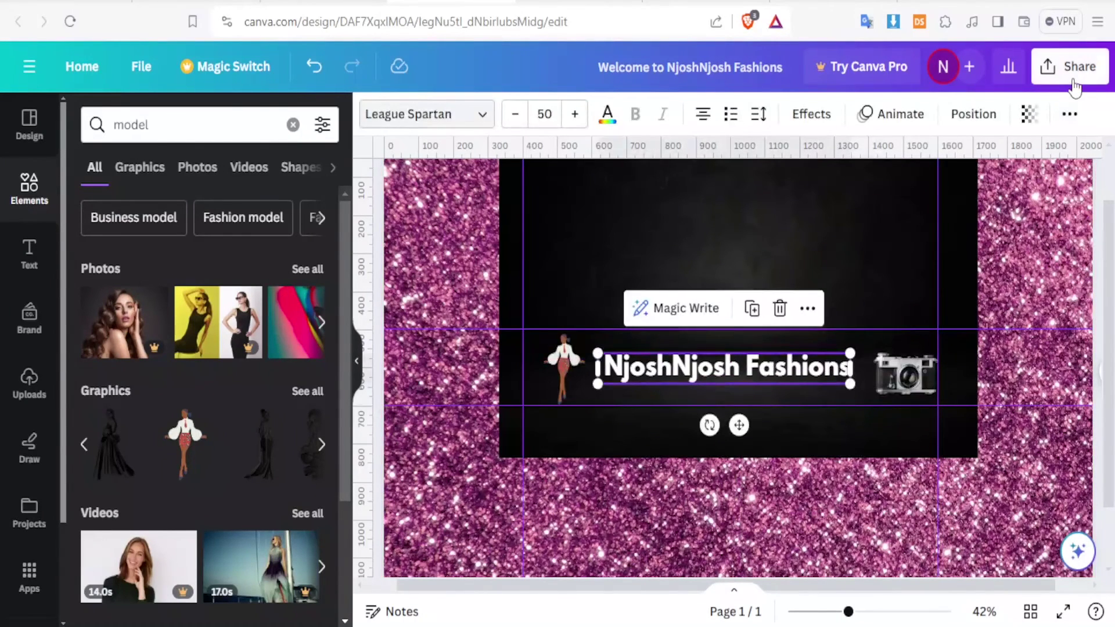
Download the banner design as a PNG file
{"action": "left_click", "coordinate": [1074, 85]}
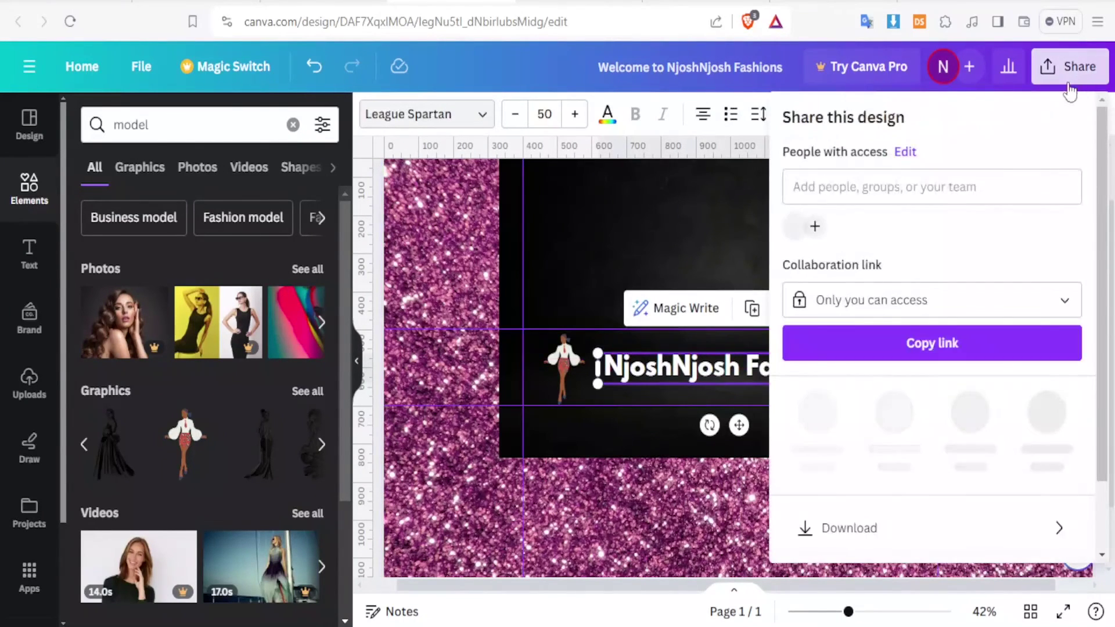
{"action": "left_click", "coordinate": [845, 525]}
{"action": "left_click", "coordinate": [939, 404]}
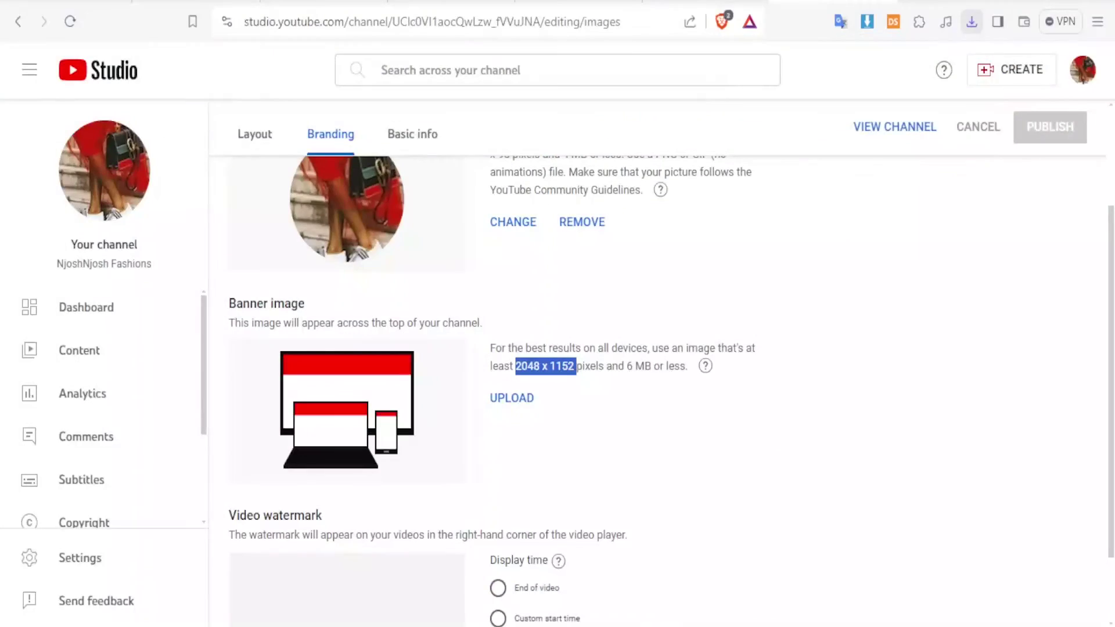
Upload 'Welcome to NjoshNjosh Fashions.png' as the channel banner image and accept the crop
{"action": "left_click", "coordinate": [499, 401]}
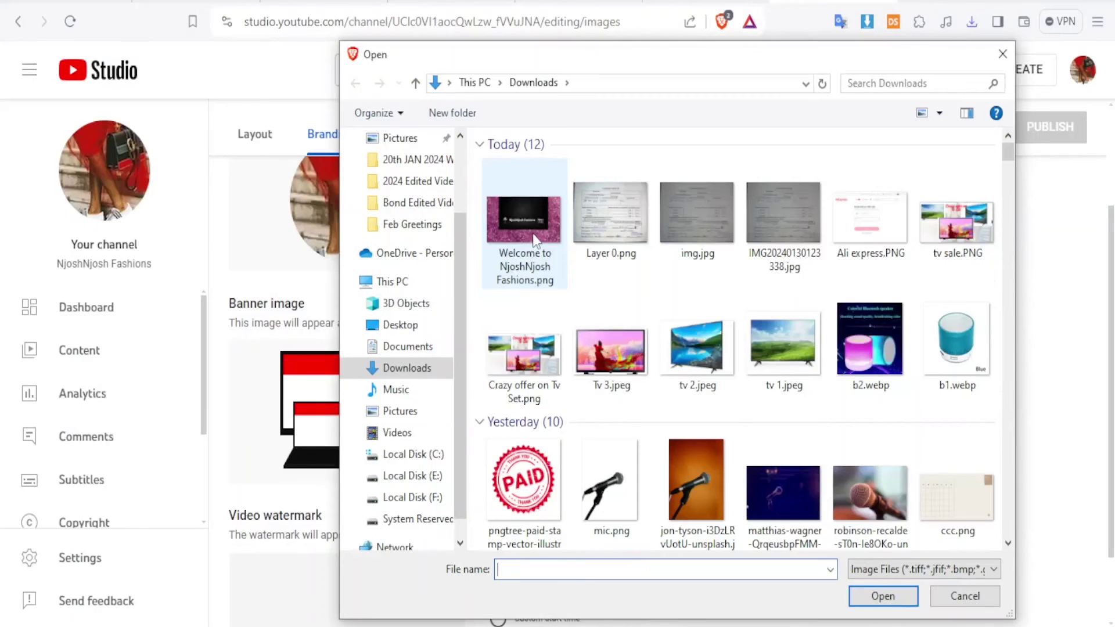
{"action": "left_click", "coordinate": [533, 235]}
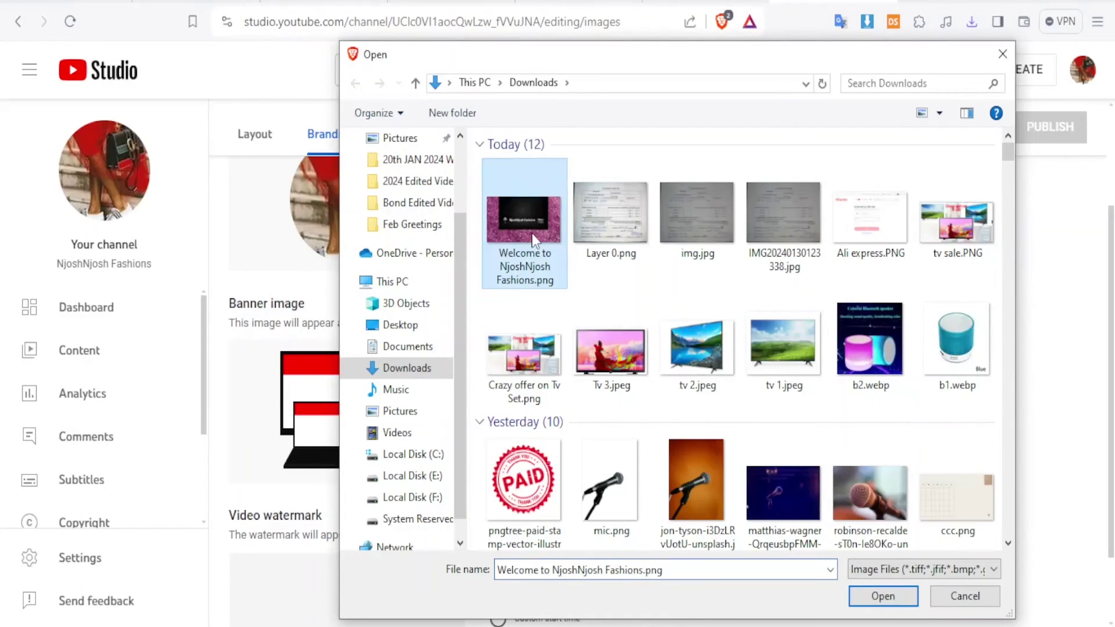
{"action": "left_click", "coordinate": [867, 599]}
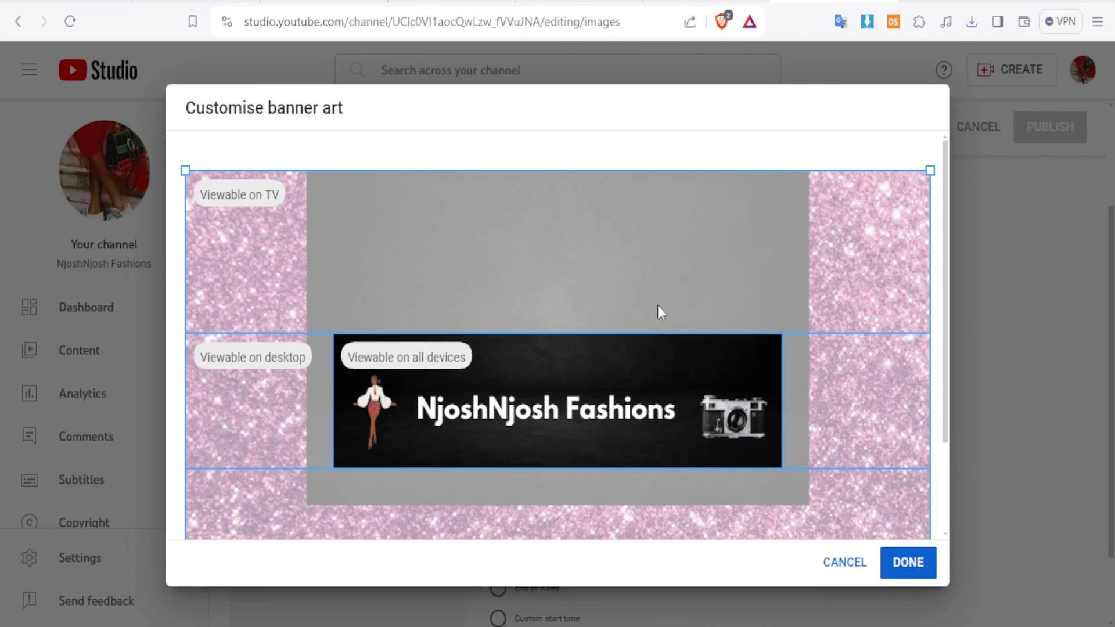
{"action": "left_click", "coordinate": [906, 567]}
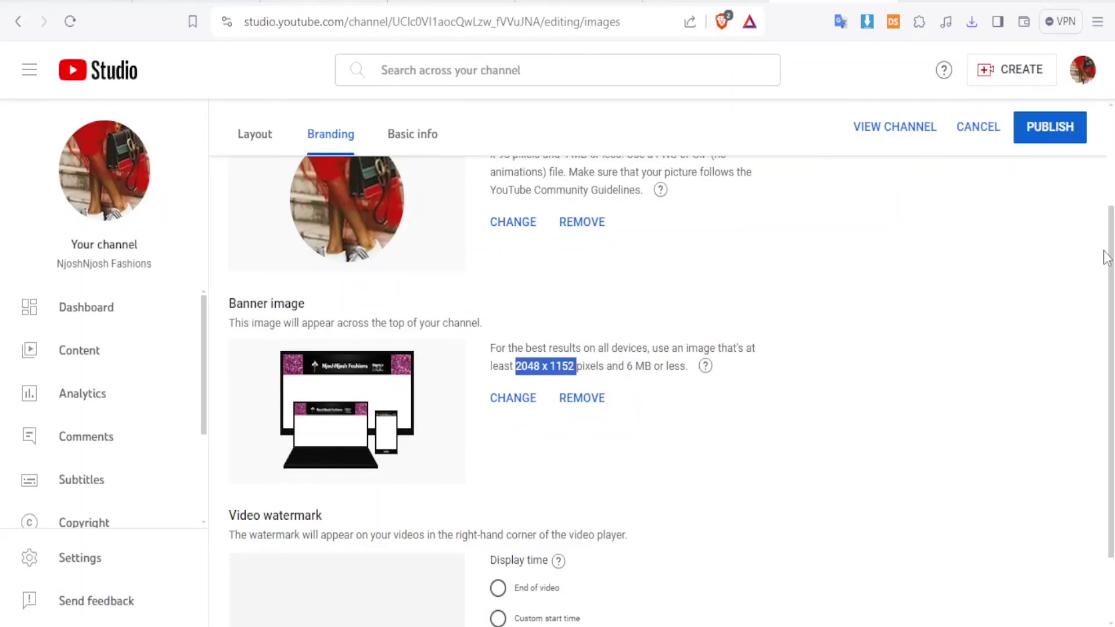
Publish the new NjoshNjosh Fashions banner and view it on the channel page
{"action": "scroll", "coordinate": [1106, 116], "scroll_direction": "up", "scroll_amount": 3}
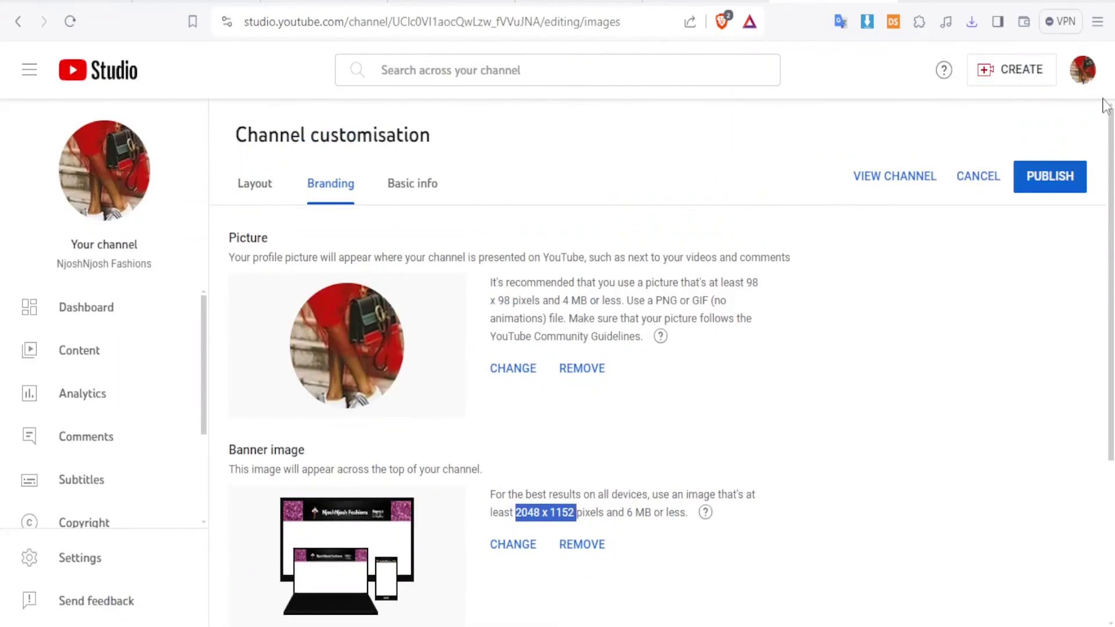
{"action": "left_click", "coordinate": [86, 308]}
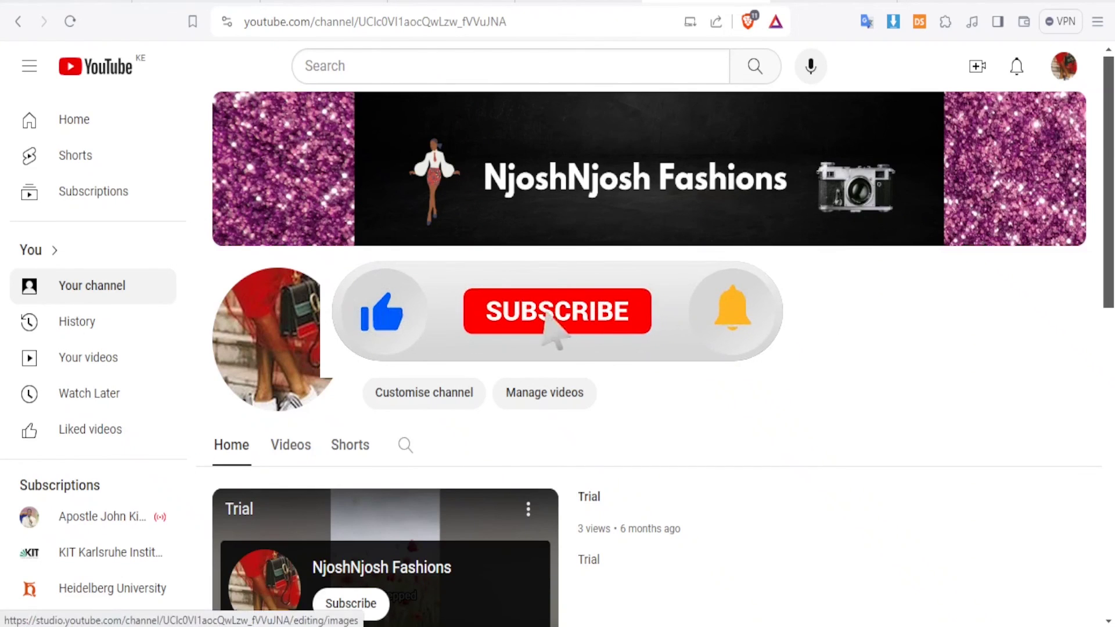
{"action": "mouse_move", "coordinate": [1108, 160]}
{"action": "left_mouse_down"}
{"action": "mouse_move", "coordinate": [1106, 395]}
{"action": "mouse_move", "coordinate": [1107, 160]}
{"action": "left_mouse_up"}
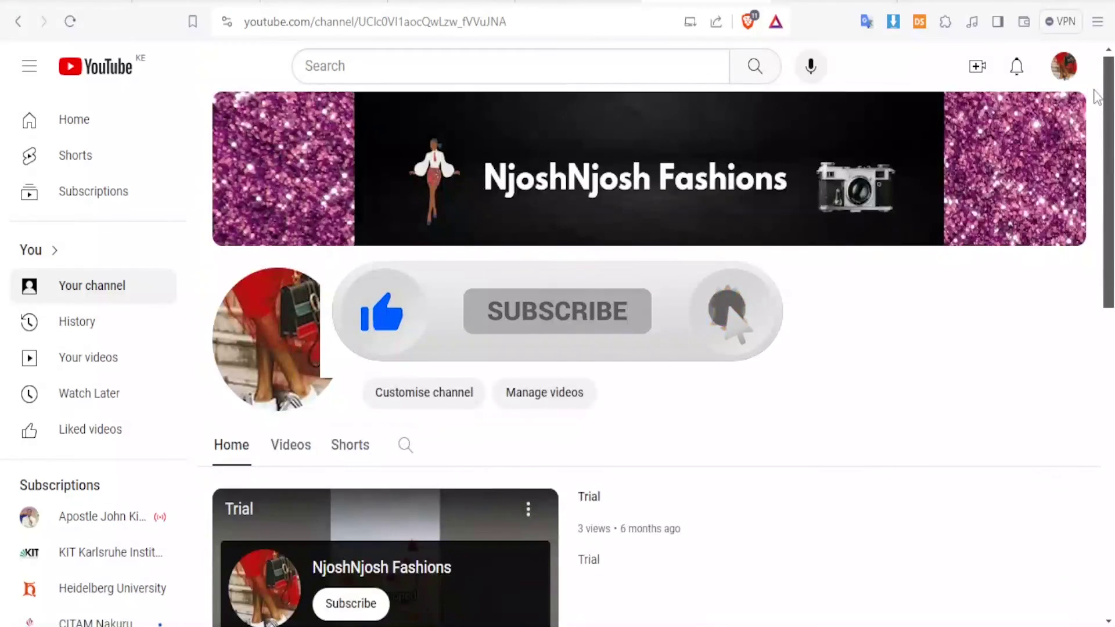